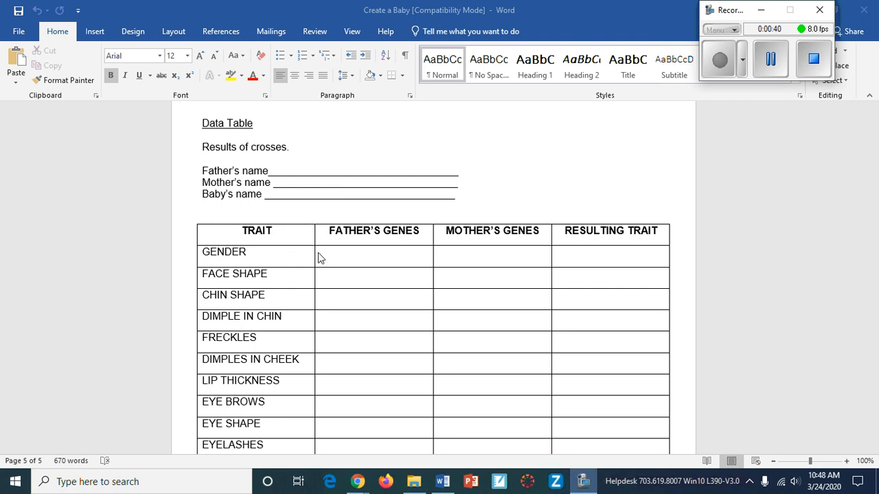
# Step: Fill the FACE SHAPE row with T for the father, t for the mother and Tt as the resulting trait
pyautogui.scroll(-1, 318, 242)
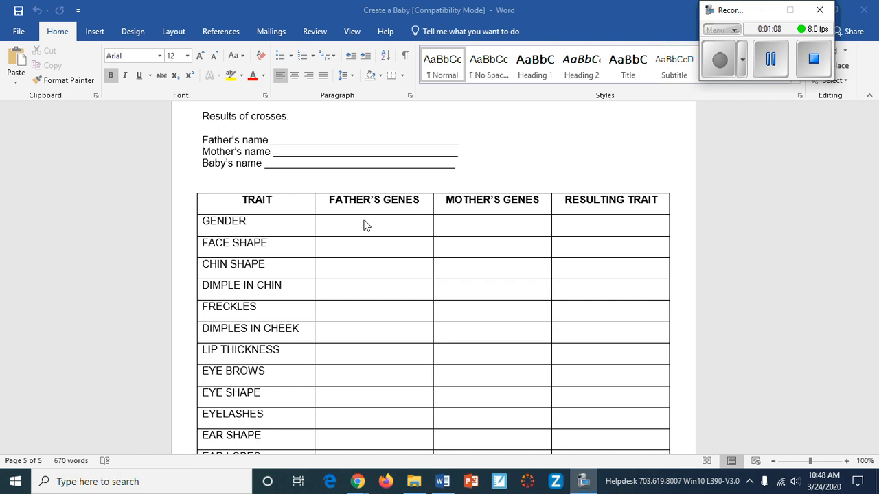
pyautogui.click(377, 248)
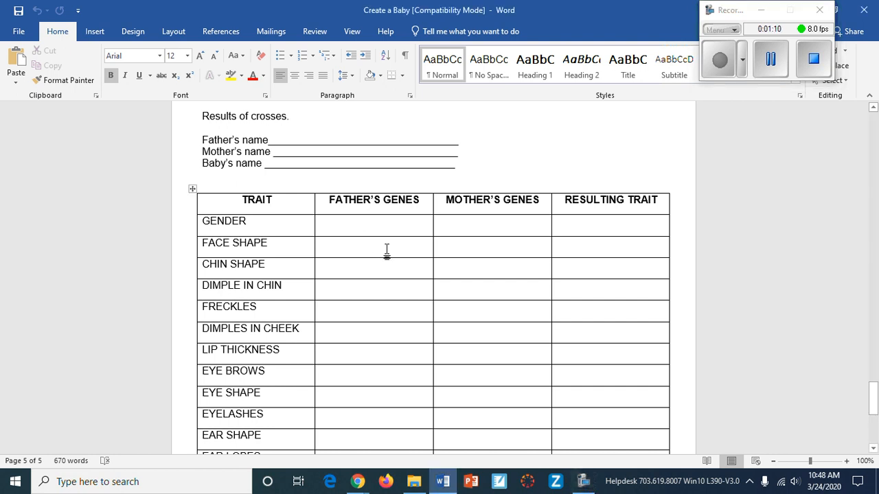
pyautogui.write('T')
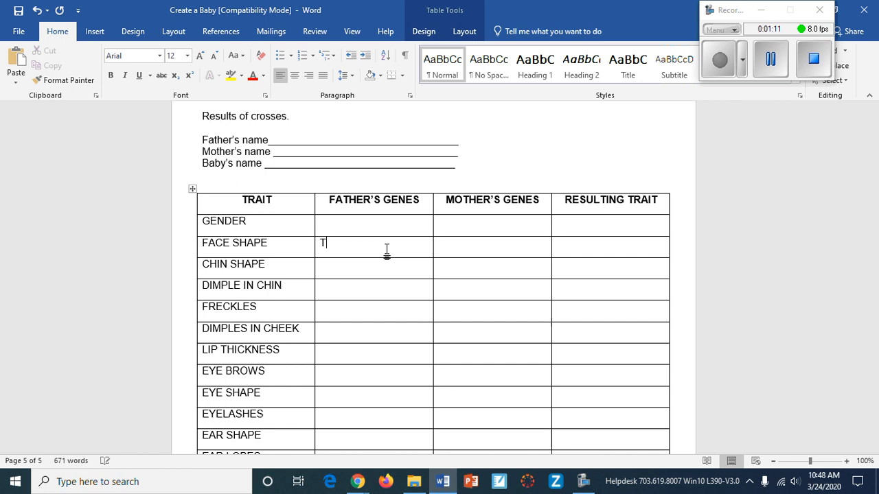
pyautogui.click(520, 250)
pyautogui.write('t')
pyautogui.click(592, 250)
pyautogui.write('T')
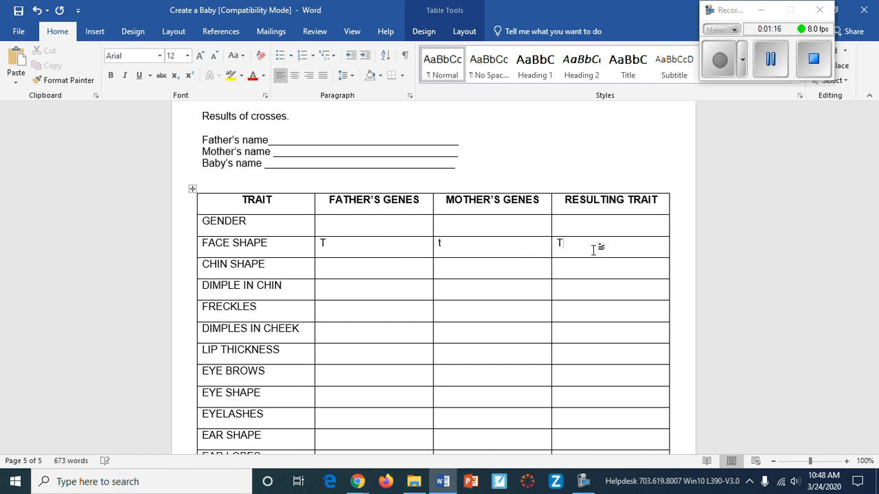
pyautogui.write('t')
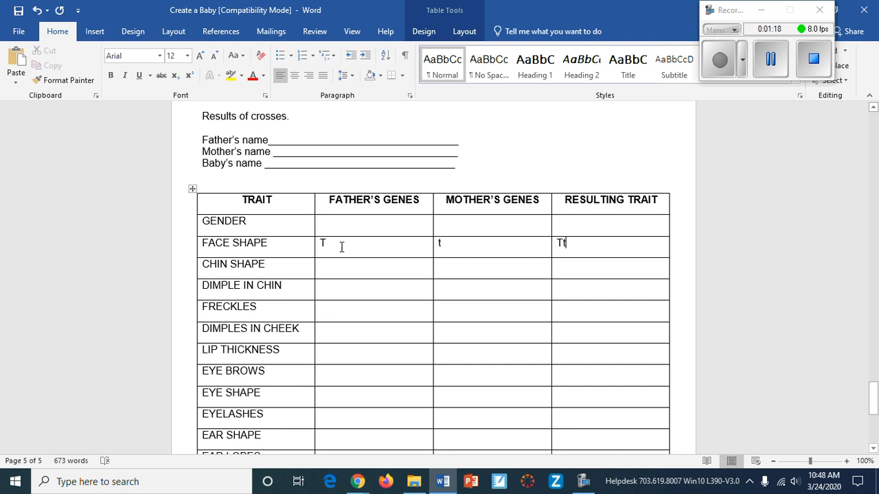
# Step: Clear the three sample entries from the FACE SHAPE row of the data table
pyautogui.click(338, 246)
pyautogui.press('BackSpace')
pyautogui.click(451, 246)
pyautogui.press('BackSpace')
pyautogui.click(575, 246)
pyautogui.press('BackSpace')
pyautogui.press('BackSpace')
# Step: Add "(XX)" after the MOTHER'S GENES column heading in the data table
pyautogui.click(399, 235)
pyautogui.click(518, 226)
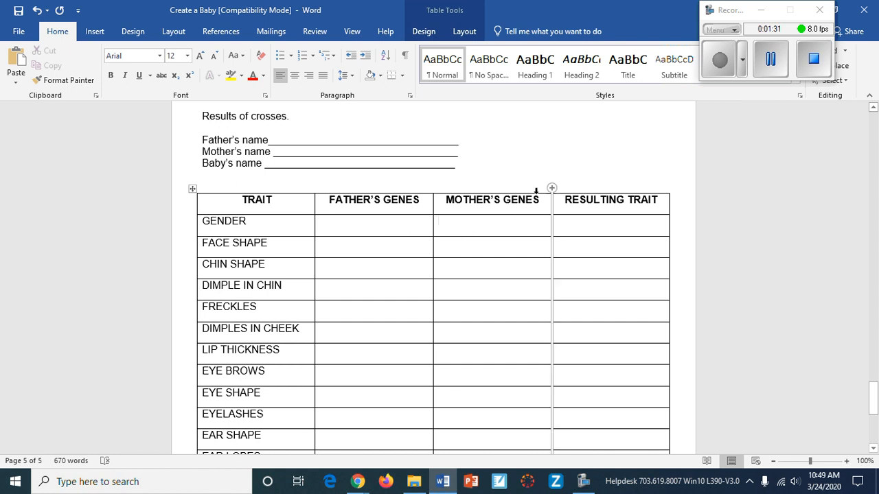
pyautogui.click(542, 203)
pyautogui.write('(XX)')
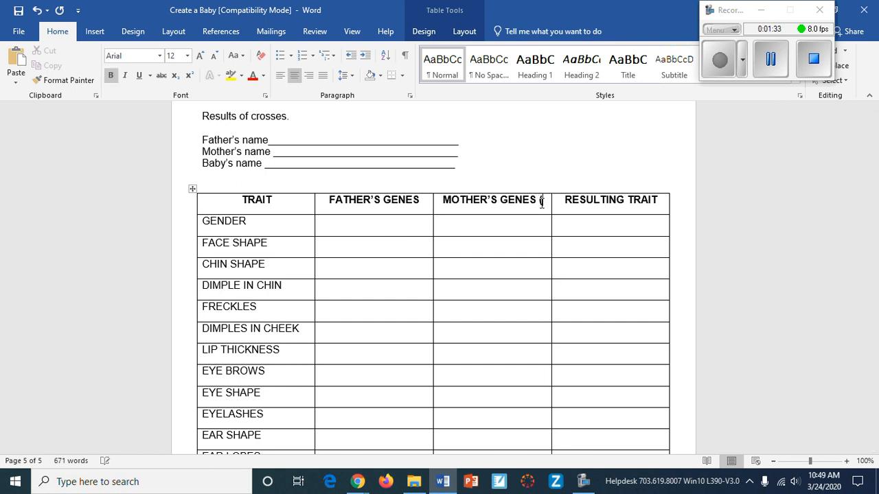
# Step: Enter a centred X as the mother's gene in the GENDER row and centre the father's cell beside it
pyautogui.click(497, 233)
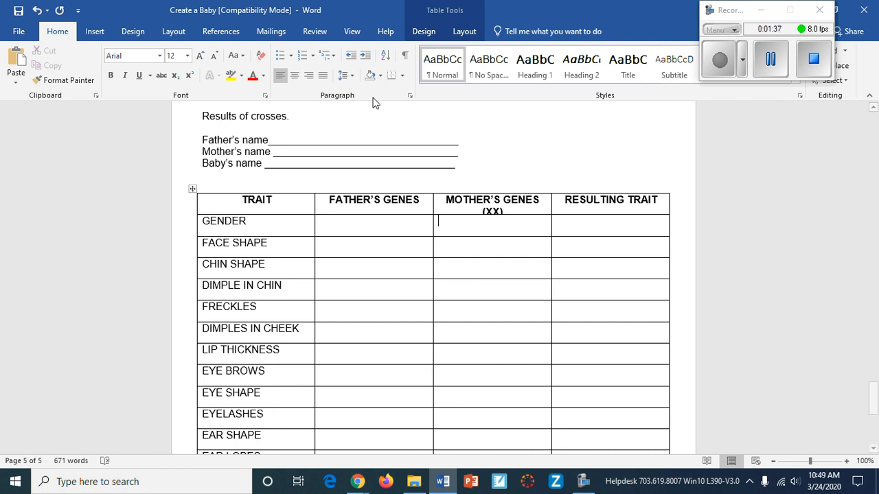
pyautogui.click(193, 189)
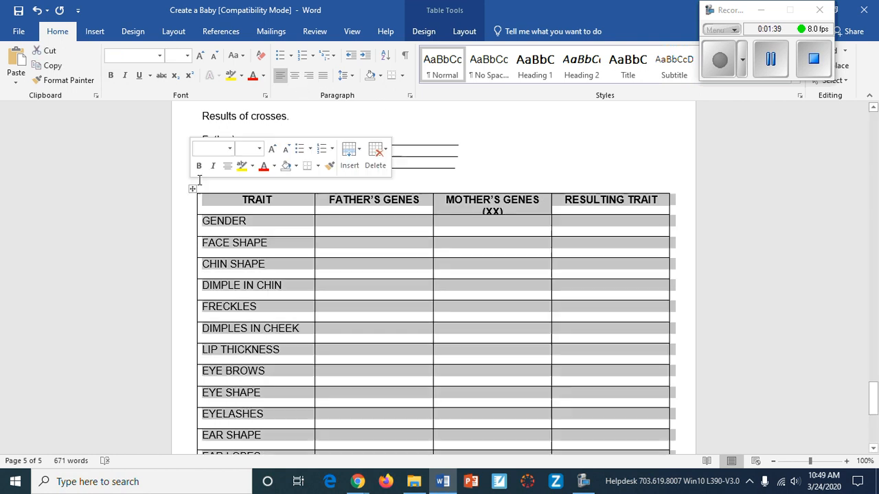
pyautogui.click(495, 227)
pyautogui.click(293, 75)
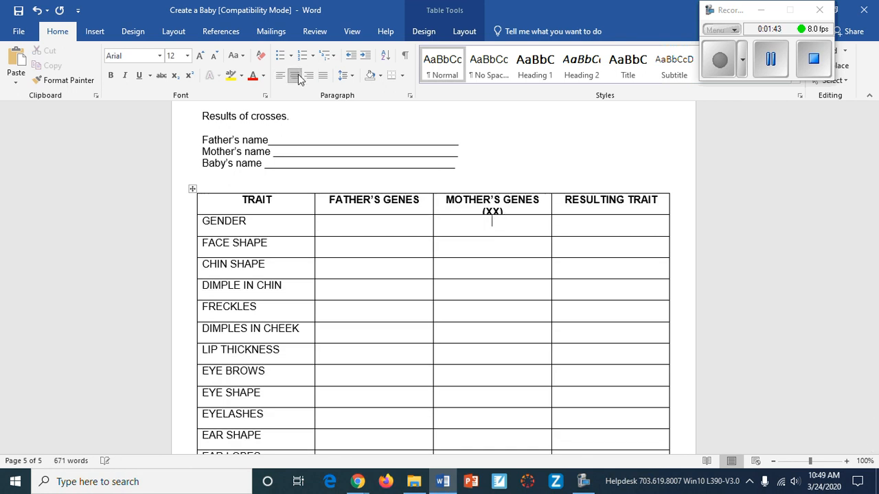
pyautogui.write('X')
pyautogui.click(399, 226)
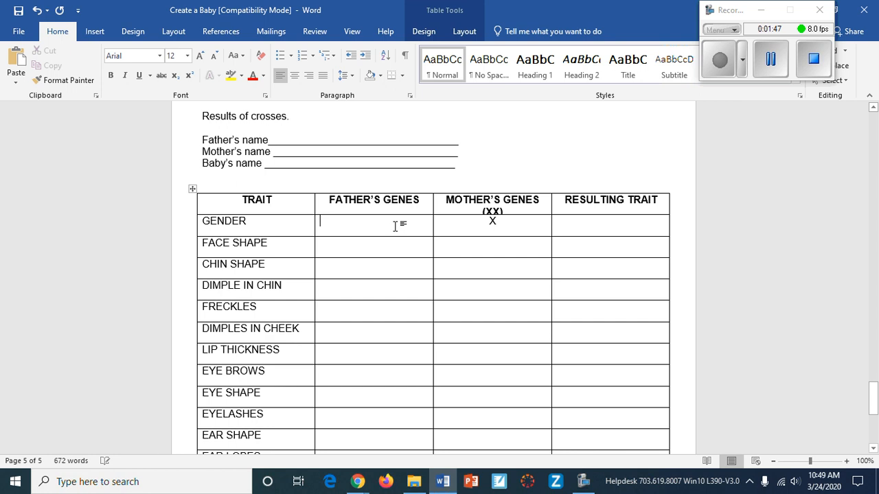
pyautogui.click(294, 75)
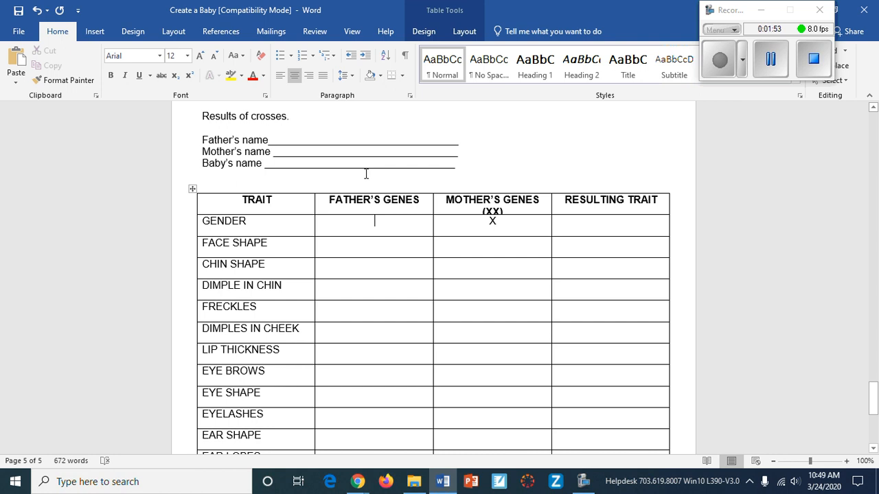
# Step: Review the paragraph on gender determination under procedure item 3 by highlighting it, and return to the data table
pyautogui.scroll(12, 380, 314)
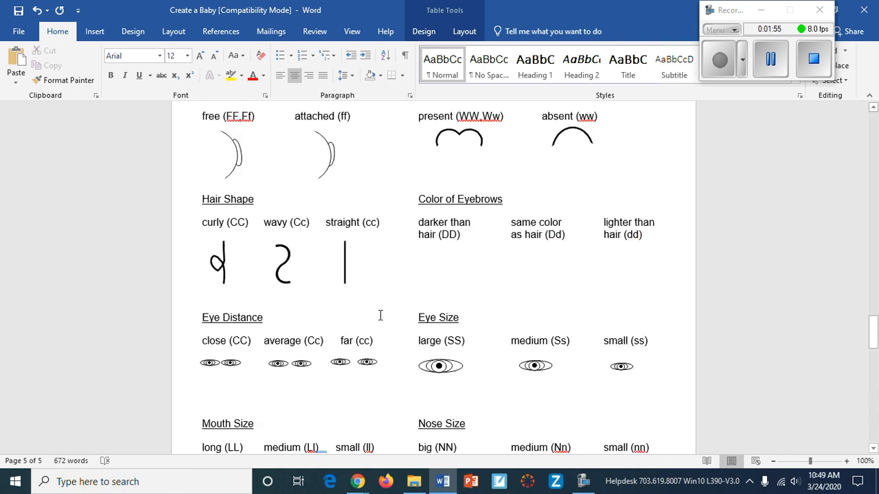
pyautogui.scroll(15, 380, 315)
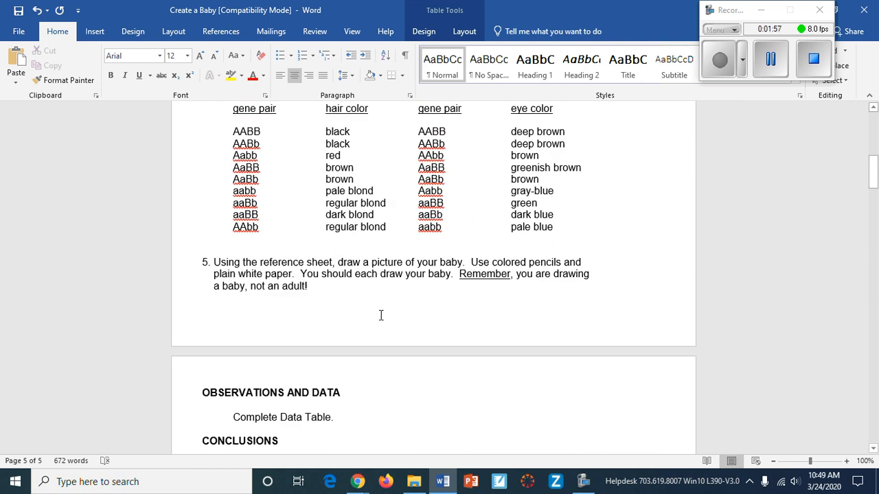
pyautogui.scroll(5, 380, 317)
pyautogui.scroll(-1, 222, 330)
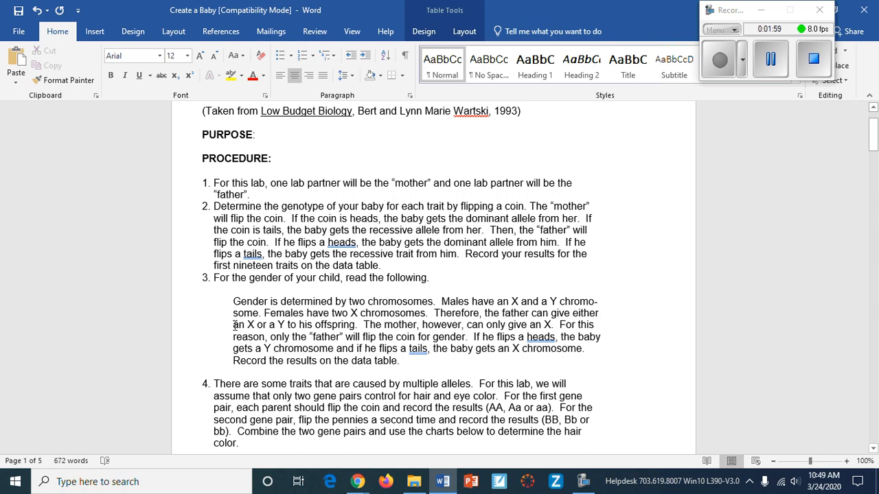
pyautogui.moveTo(231, 302); pyautogui.dragTo(443, 360)
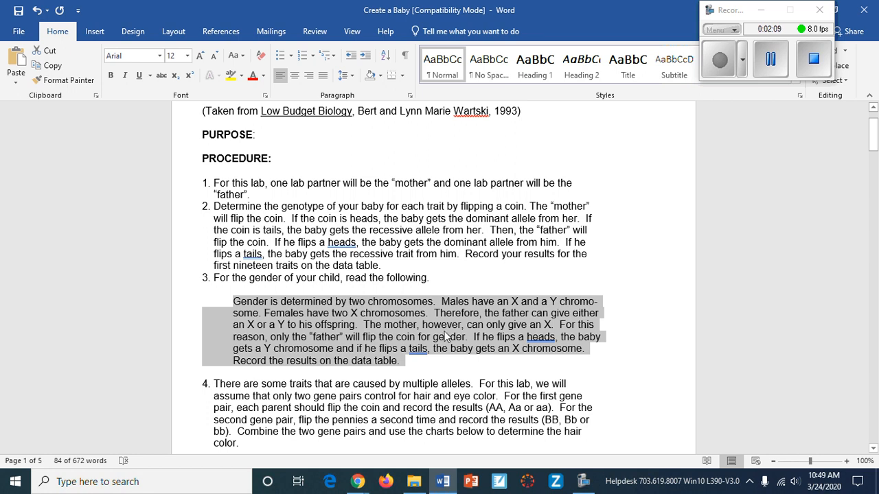
pyautogui.scroll(-10, 450, 342)
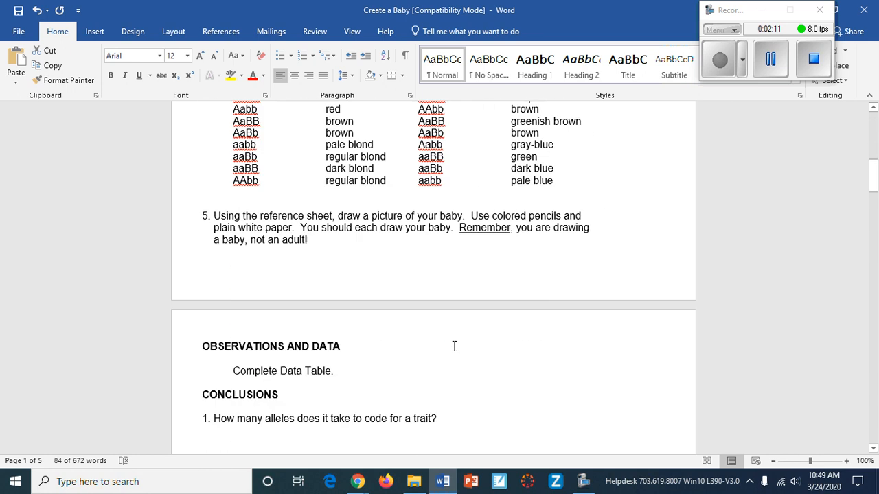
pyautogui.scroll(-15, 454, 346)
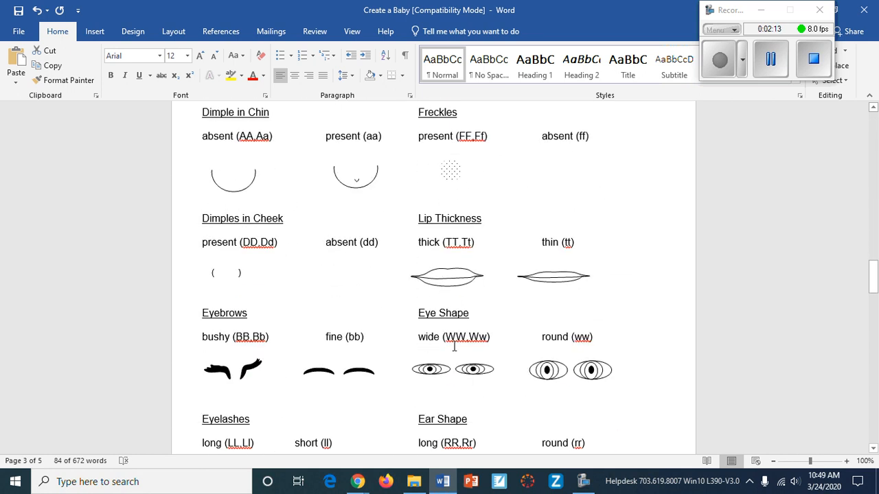
pyautogui.scroll(-15, 454, 346)
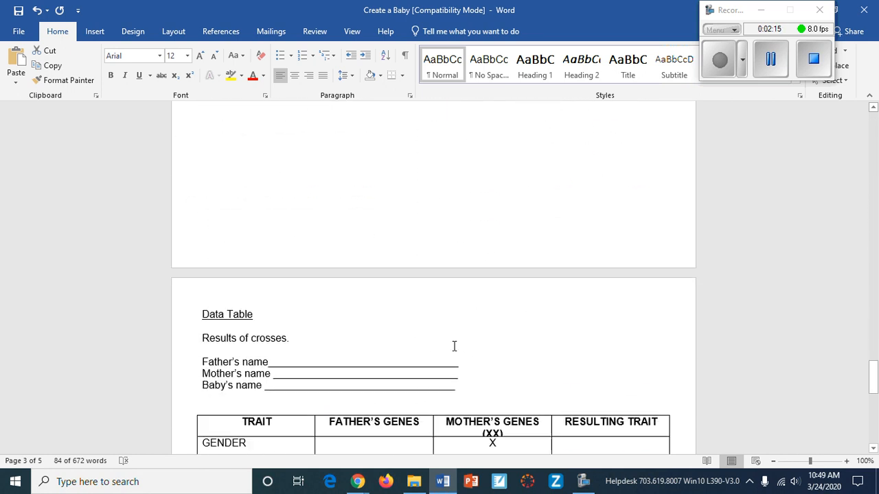
pyautogui.scroll(-4, 454, 346)
# Step: Enter a single Y as the father's gene in the GENDER row
pyautogui.click(399, 197)
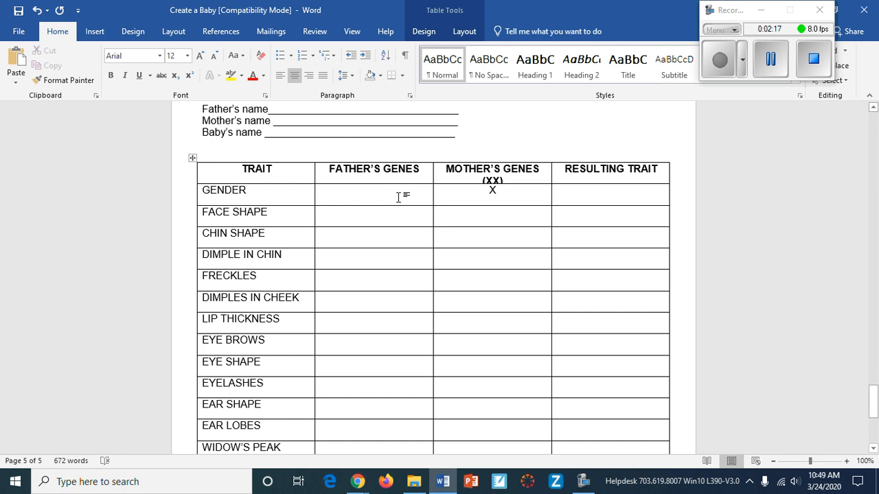
pyautogui.write('Y')
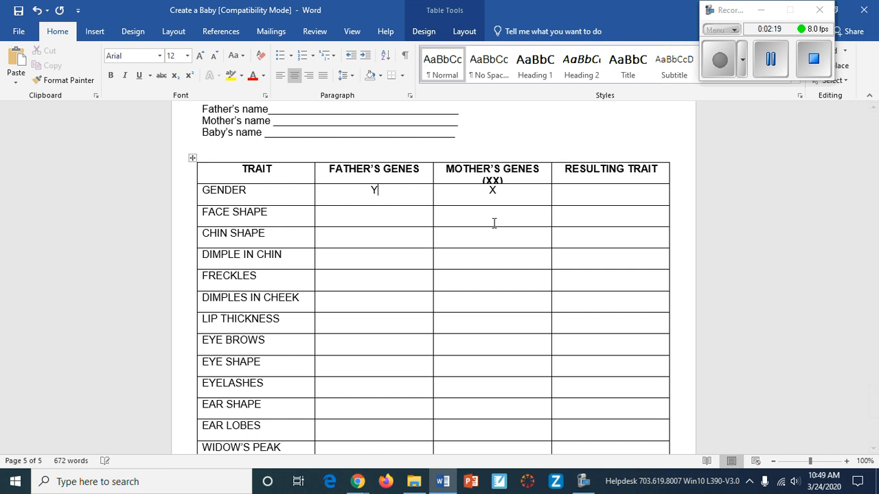
pyautogui.write('Y')
pyautogui.click(642, 192)
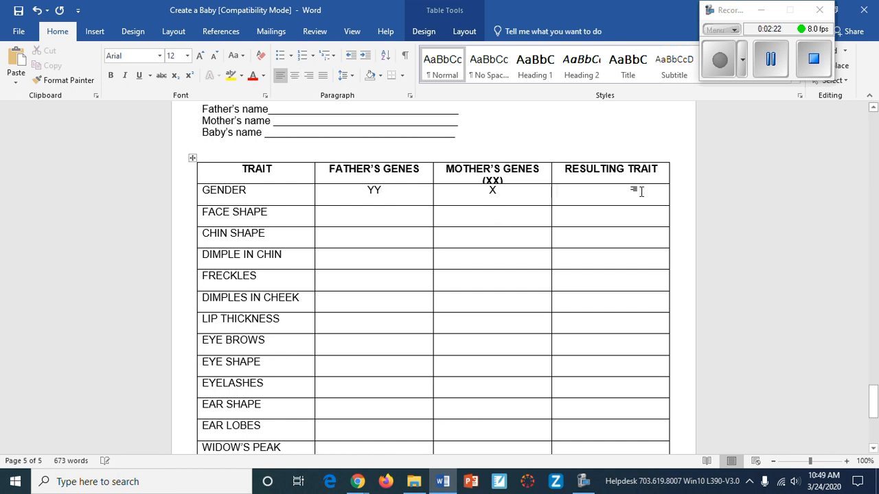
pyautogui.click(391, 190)
pyautogui.press('BackSpace')
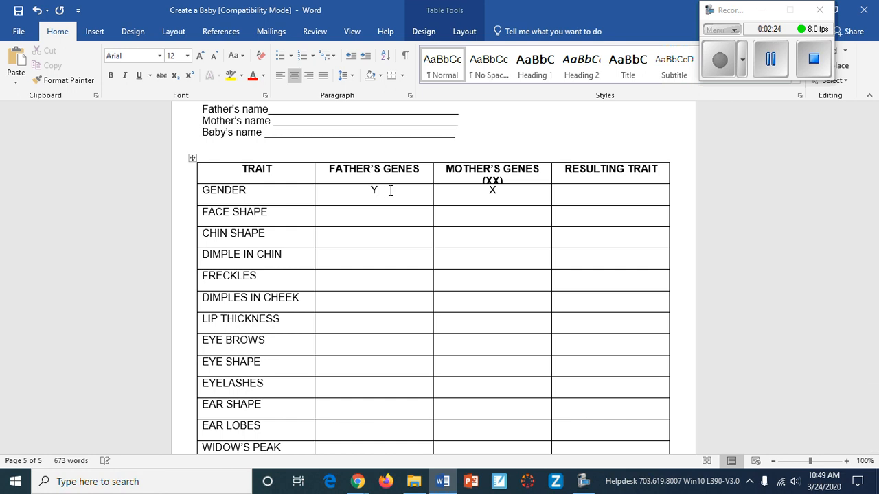
# Step: Enter "XY (BOY)" as the resulting trait in the GENDER row
pyautogui.click(638, 197)
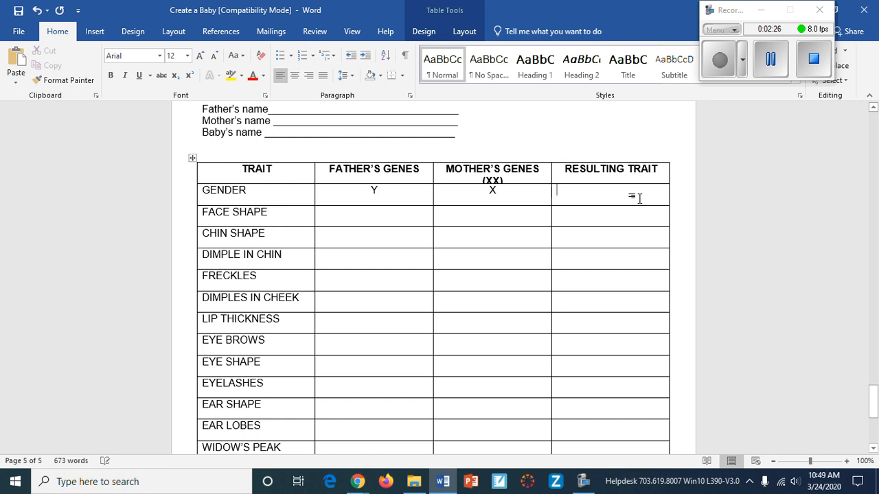
pyautogui.write('XY')
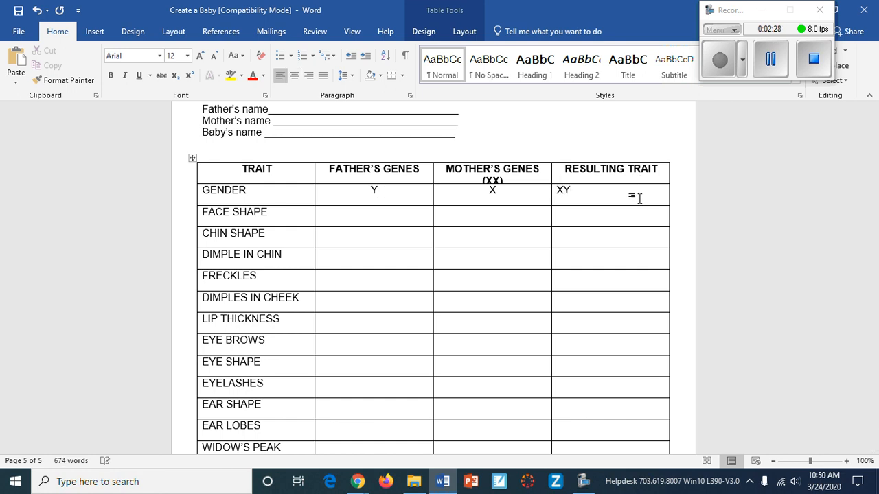
pyautogui.write(' (BOY)')
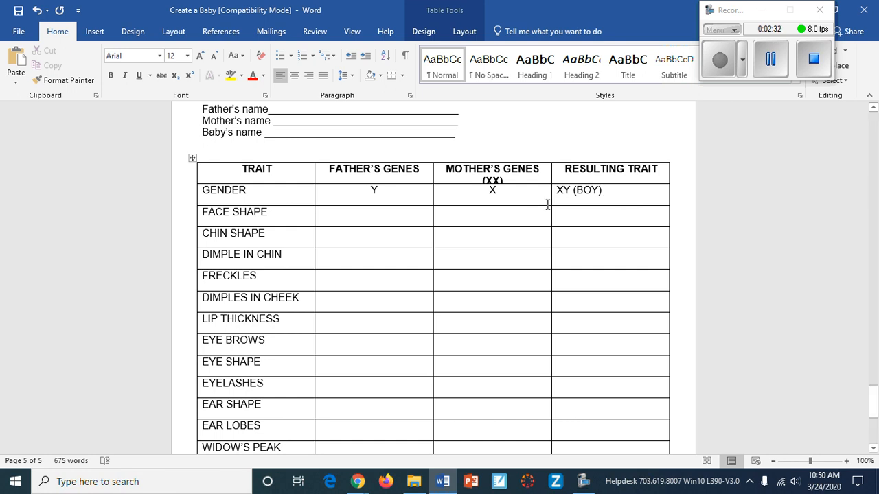
# Step: Look up the face shape genotypes on the reference sheet and highlight the round and square options
pyautogui.scroll(1, 547, 202)
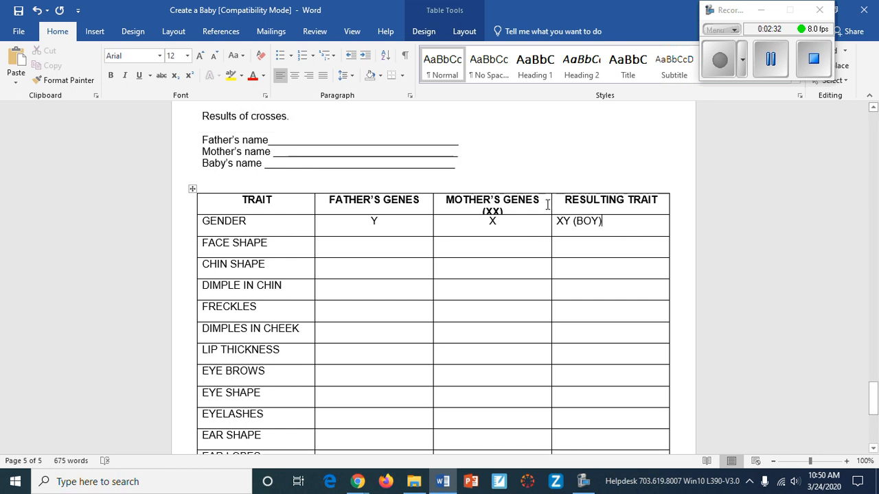
pyautogui.click(415, 247)
pyautogui.moveTo(203, 245); pyautogui.dragTo(284, 247)
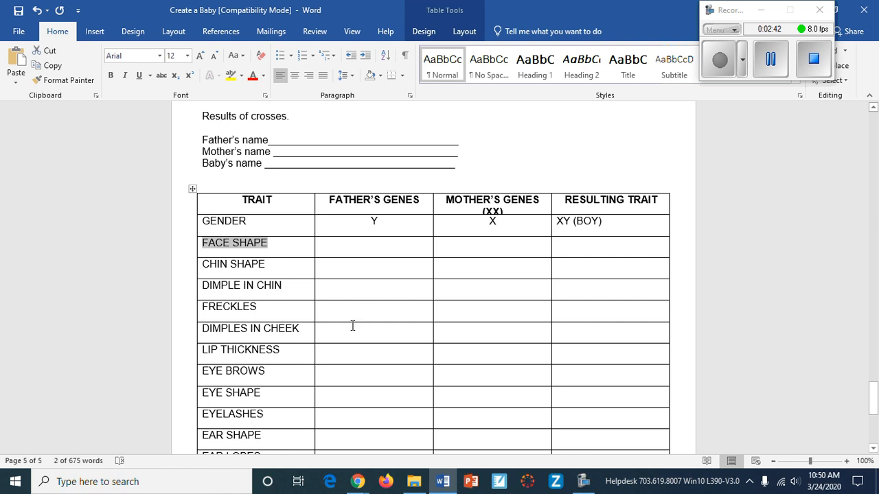
pyautogui.scroll(10, 355, 327)
pyautogui.scroll(15, 357, 328)
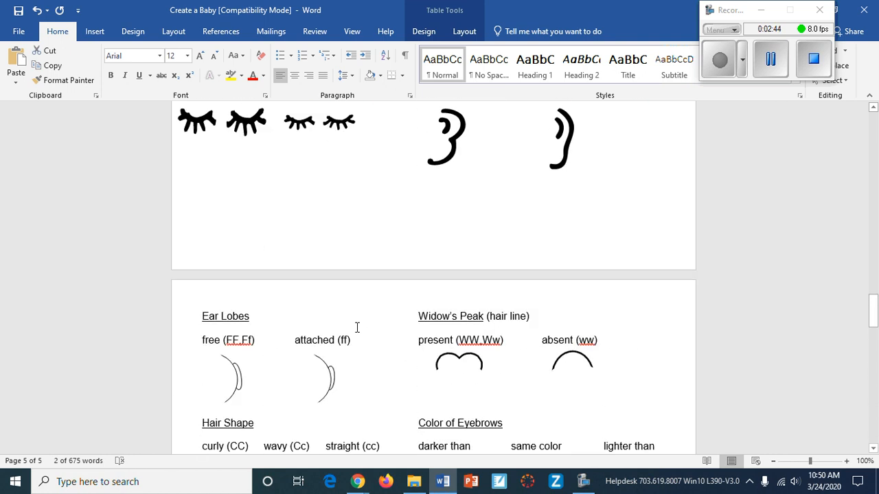
pyautogui.scroll(-3, 355, 324)
pyautogui.scroll(10, 355, 316)
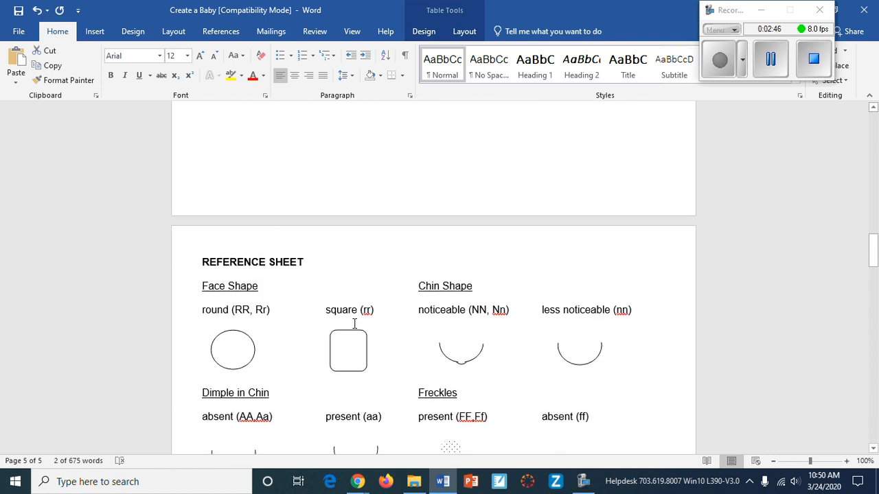
pyautogui.moveTo(227, 308); pyautogui.dragTo(386, 309)
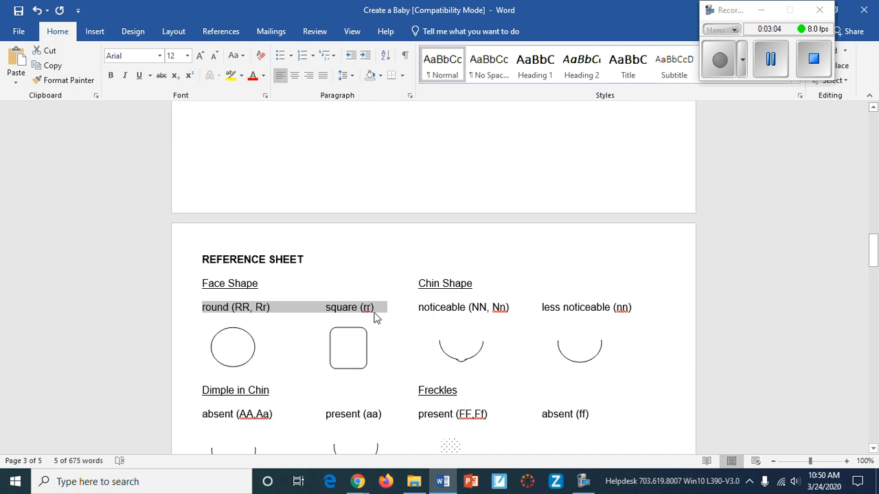
# Step: Review the coin-flip rule for the father under procedure item 2 by highlighting "If he flips a heads", and return to the data table
pyautogui.scroll(15, 374, 315)
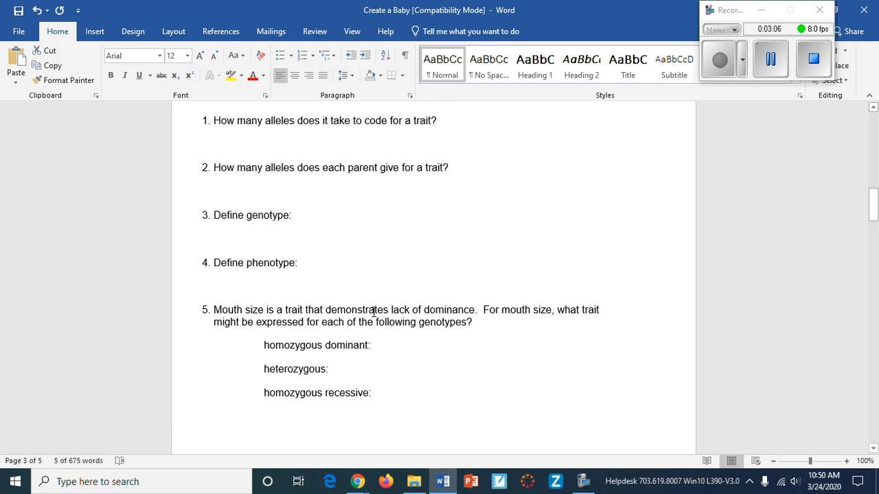
pyautogui.scroll(3, 373, 312)
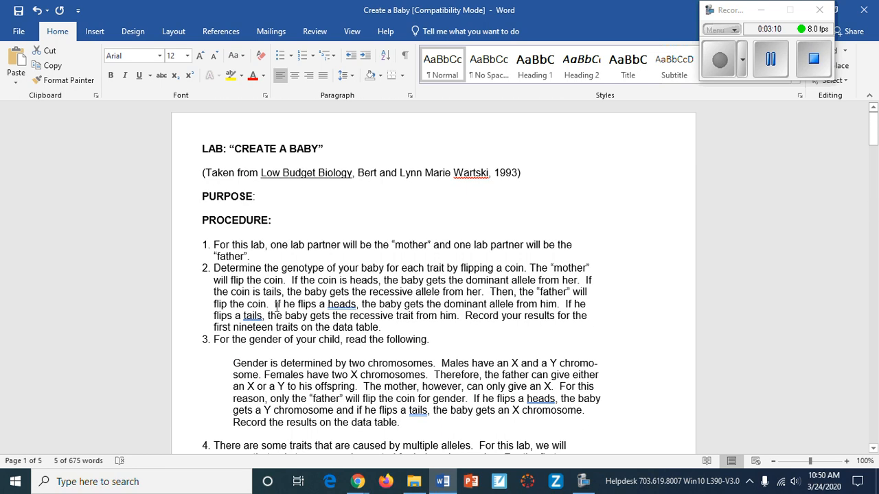
pyautogui.moveTo(275, 304); pyautogui.dragTo(357, 308)
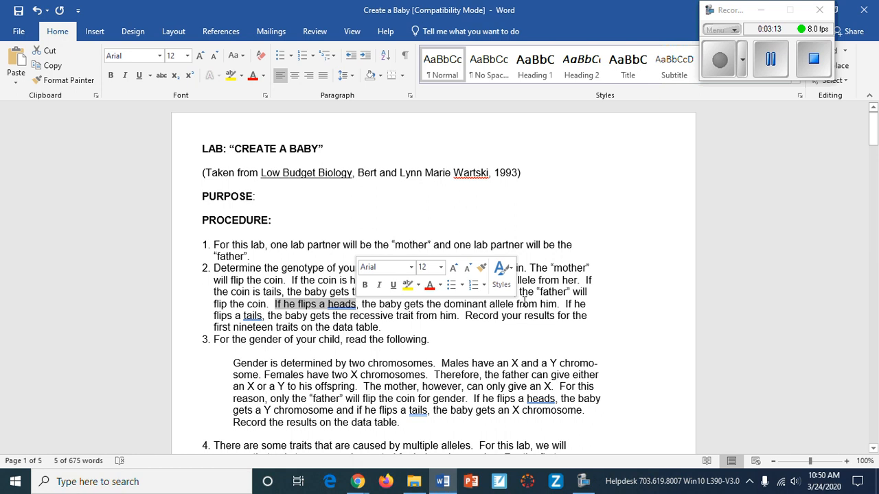
pyautogui.scroll(-15, 395, 350)
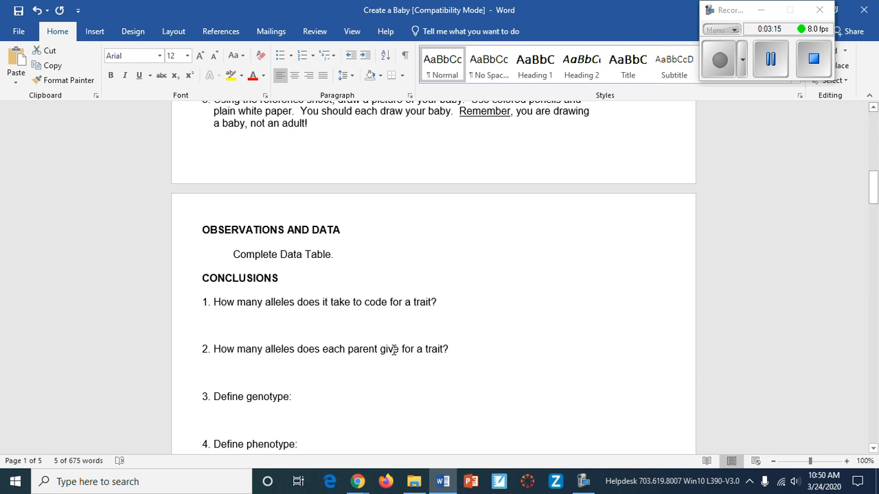
pyautogui.scroll(-20, 395, 350)
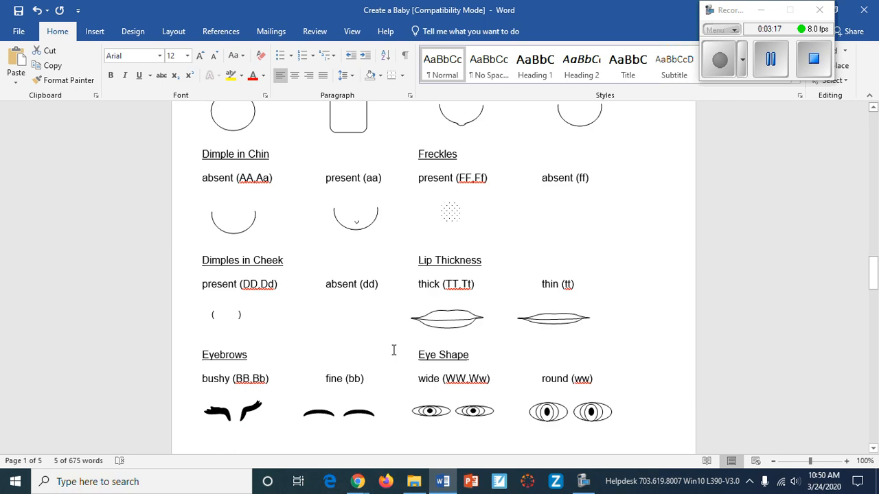
pyautogui.scroll(-5, 394, 350)
pyautogui.scroll(6, 394, 350)
pyautogui.scroll(-18, 394, 350)
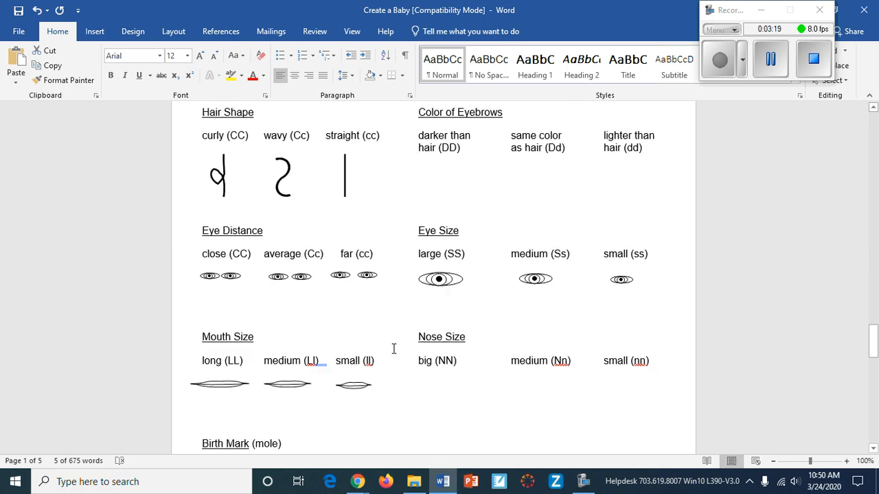
pyautogui.scroll(-15, 394, 349)
# Step: Add "(R or r)" after the FACE SHAPE label in the trait column of the data table
pyautogui.click(287, 241)
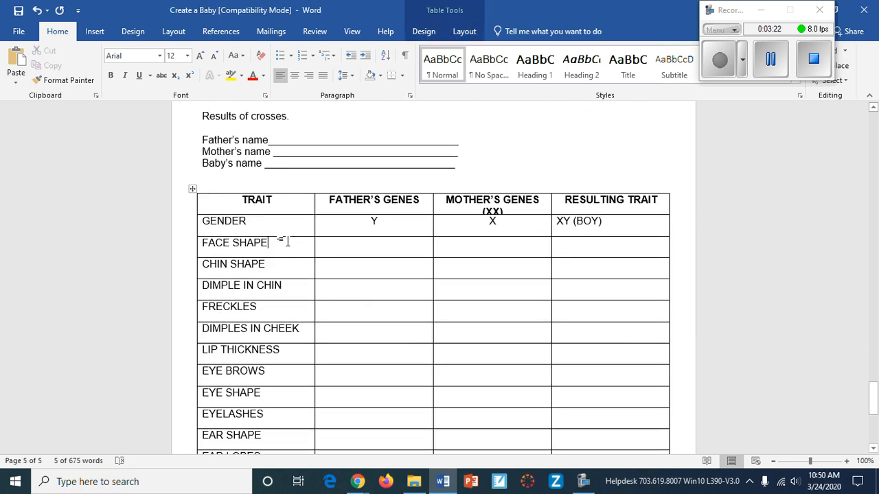
pyautogui.write('(')
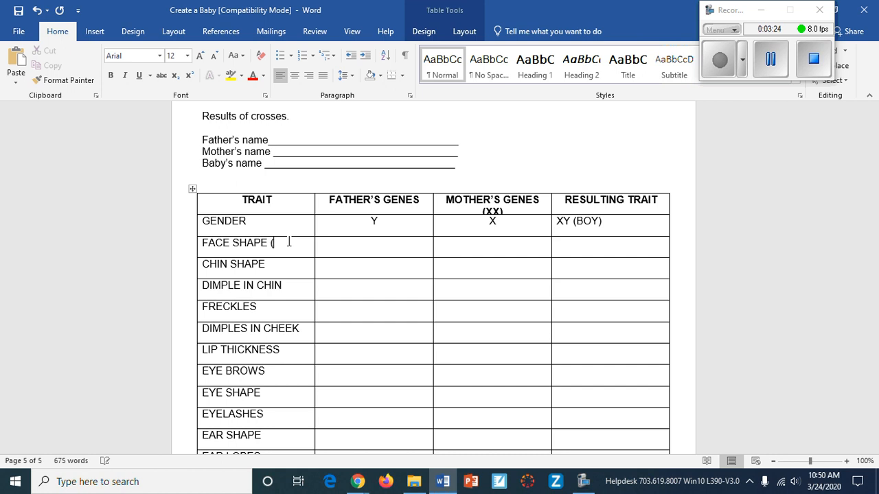
pyautogui.write('r')
pyautogui.write('R or')
pyautogui.write(' r')
pyautogui.write(')')
# Step: Fill in the FACE SHAPE row with R for the father, R for the mother and "RR- Round" as the resulting trait
pyautogui.click(391, 244)
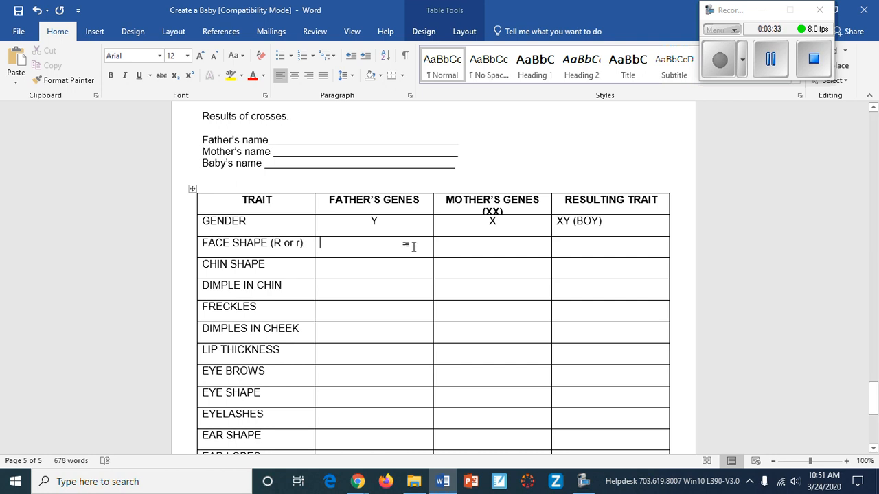
pyautogui.write('R')
pyautogui.click(513, 245)
pyautogui.write('R')
pyautogui.click(585, 246)
pyautogui.write('RRR')
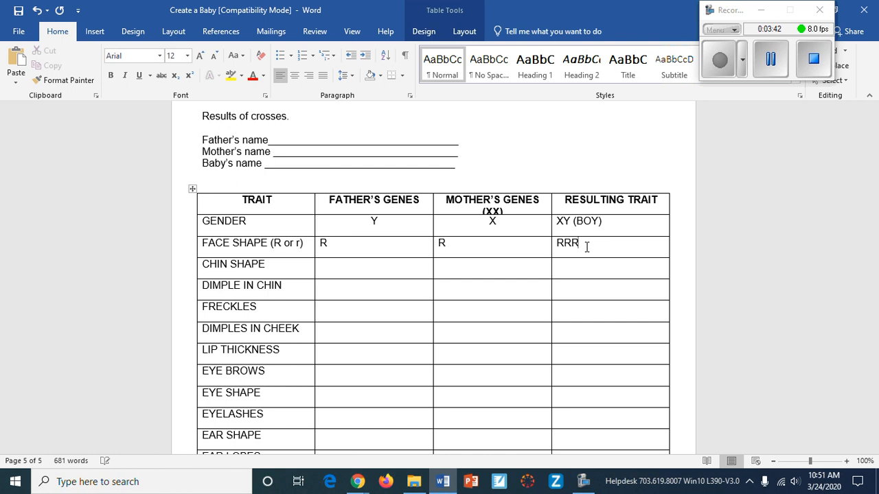
pyautogui.press('BackSpace')
pyautogui.write('- Round')
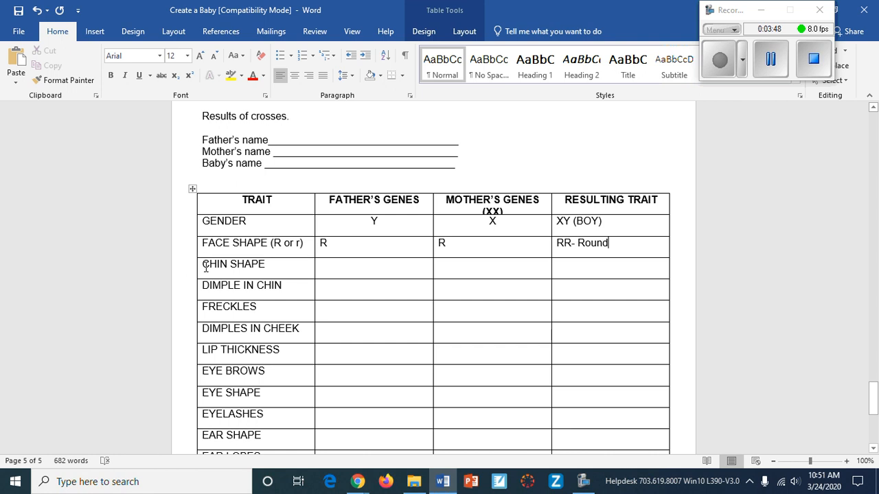
# Step: Look up the chin shape genotypes on the reference sheet, highlight the noticeable and less noticeable options, and return to the data table
pyautogui.scroll(4, 243, 266)
pyautogui.scroll(20, 243, 266)
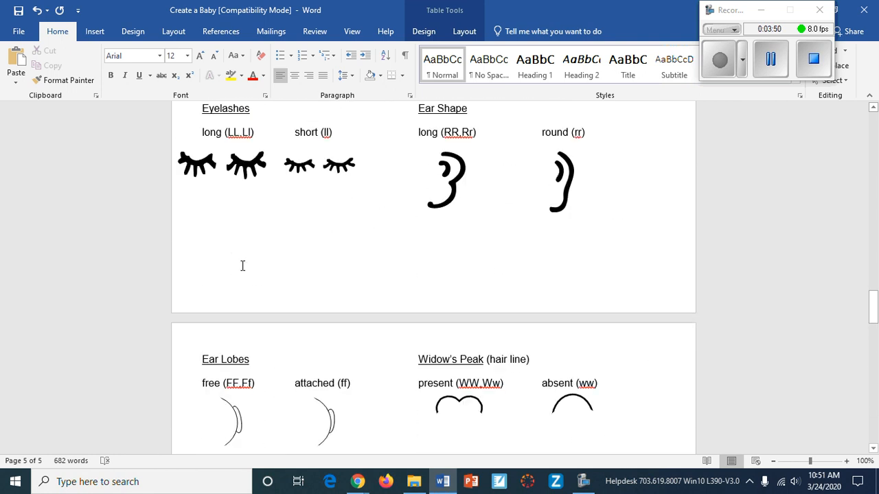
pyautogui.scroll(7, 243, 266)
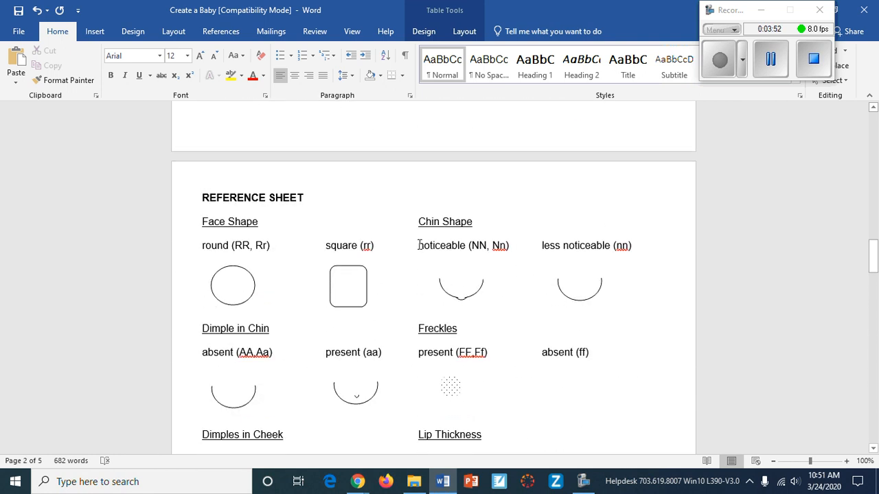
pyautogui.moveTo(418, 245); pyautogui.dragTo(637, 245)
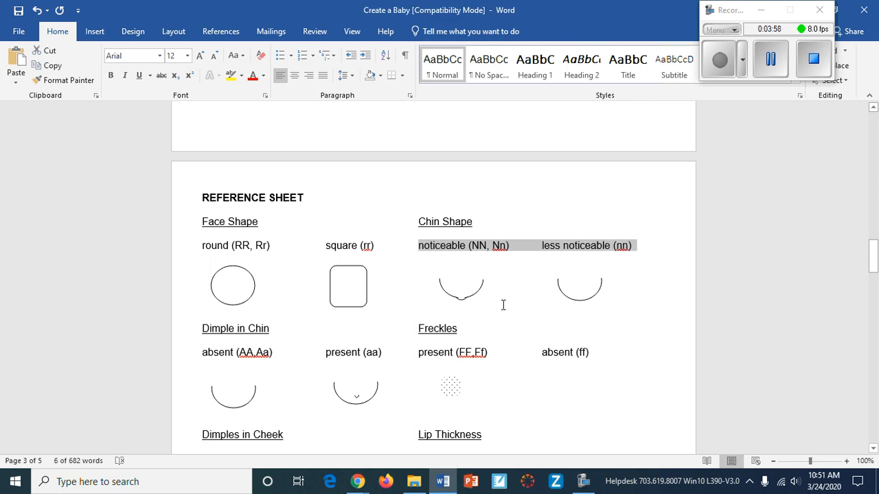
pyautogui.scroll(-15, 398, 308)
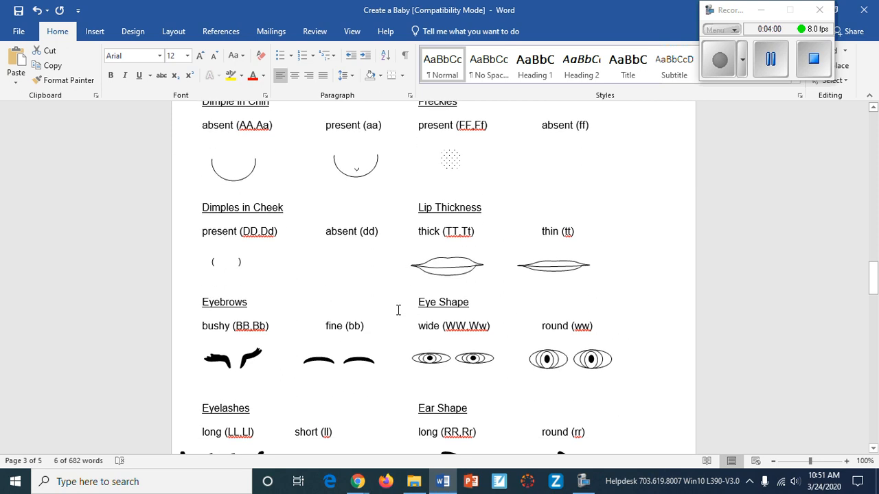
pyautogui.scroll(-15, 398, 306)
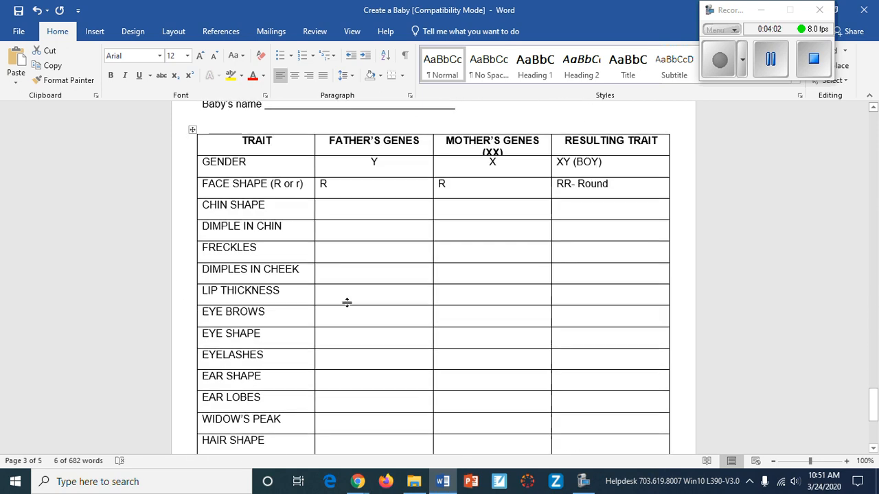
# Step: Add "(N or n)" after the CHIN SHAPE label in the trait column
pyautogui.click(288, 204)
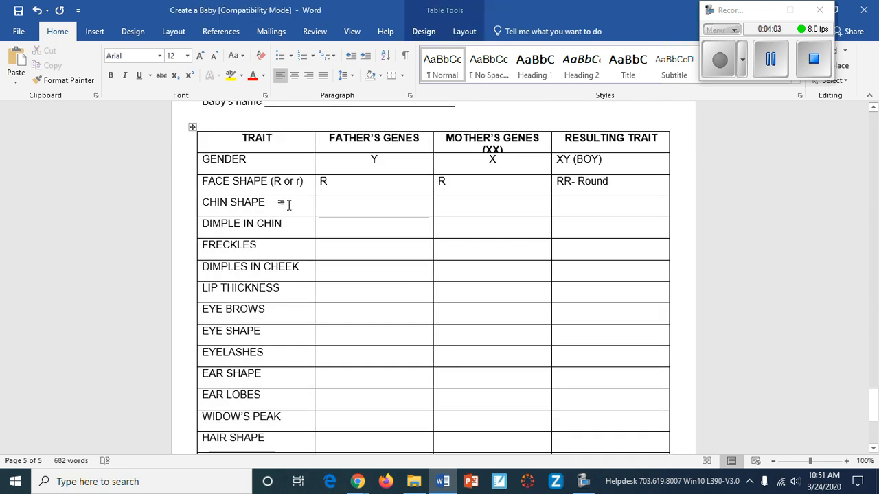
pyautogui.write('(N or')
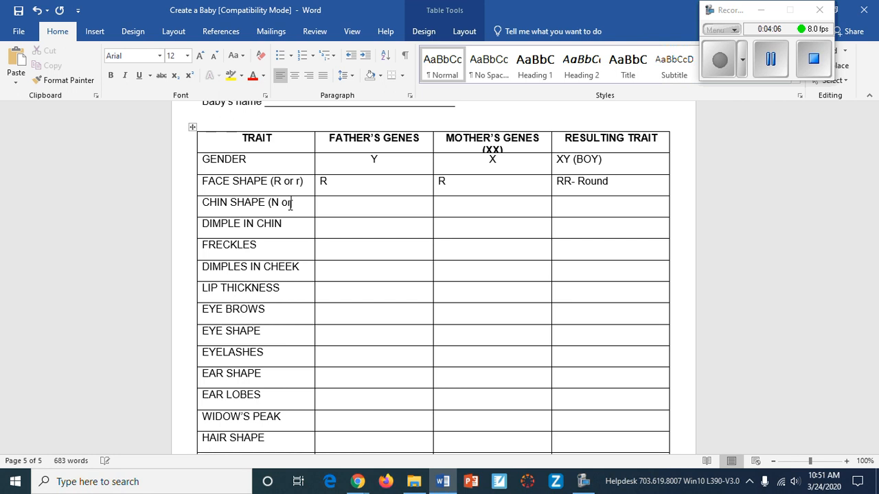
pyautogui.write(' n')
pyautogui.press('BackSpace')
pyautogui.write('N')
pyautogui.press('BackSpace')
pyautogui.write('n')
# Step: Fill in the CHIN SHAPE row with n for the father, N for the mother and "Nn- Noticable" as the resulting trait
pyautogui.click(412, 210)
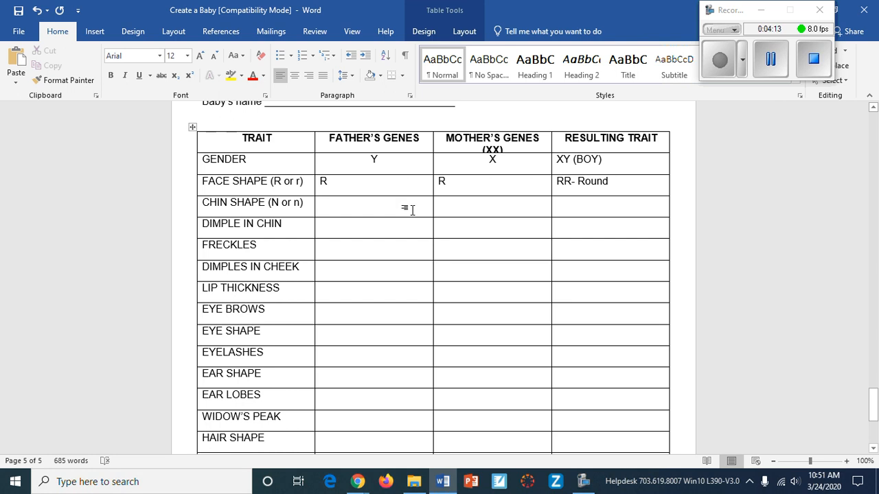
pyautogui.write('n')
pyautogui.click(501, 204)
pyautogui.write('N')
pyautogui.click(577, 207)
pyautogui.write('Nn')
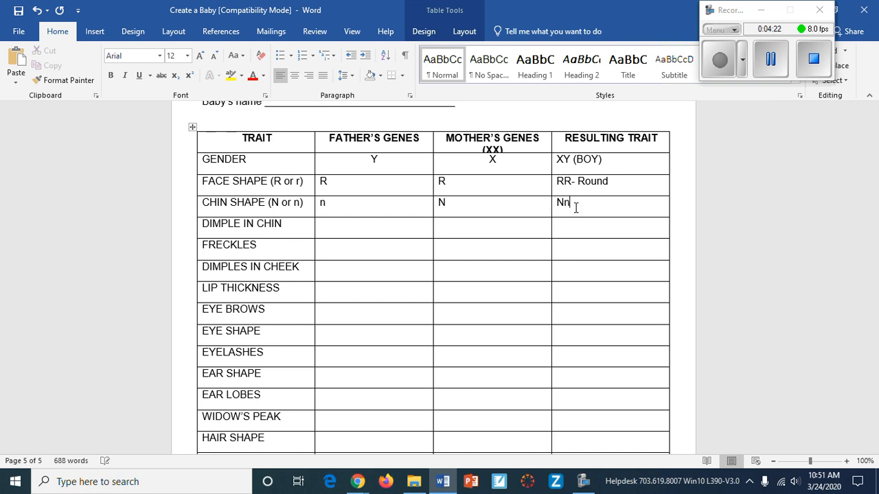
pyautogui.write('- Noticable')
# Step: Correct the misspelled word in the CHIN SHAPE resulting trait to the suggested spelling "Noticeable"
pyautogui.click(287, 225)
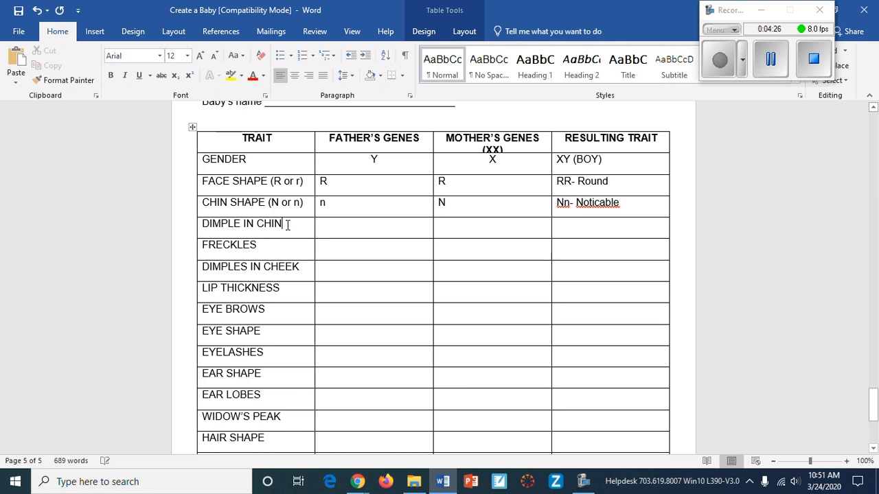
pyautogui.rightClick(605, 203)
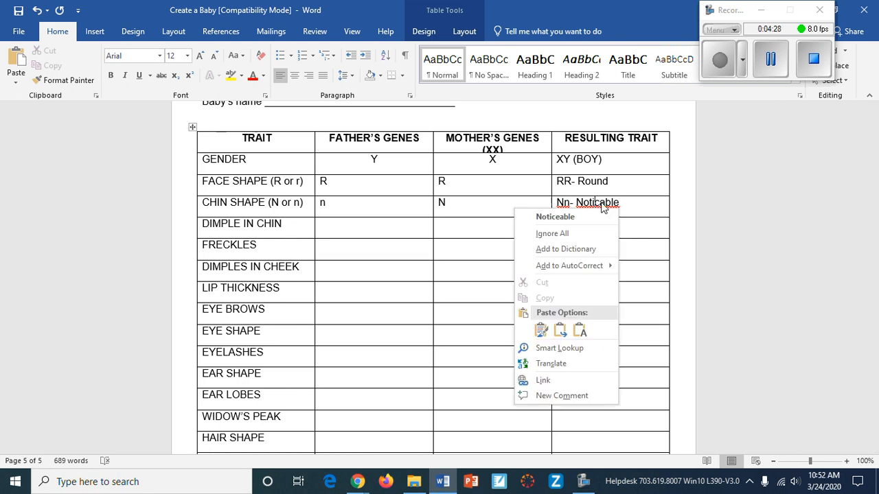
pyautogui.click(599, 215)
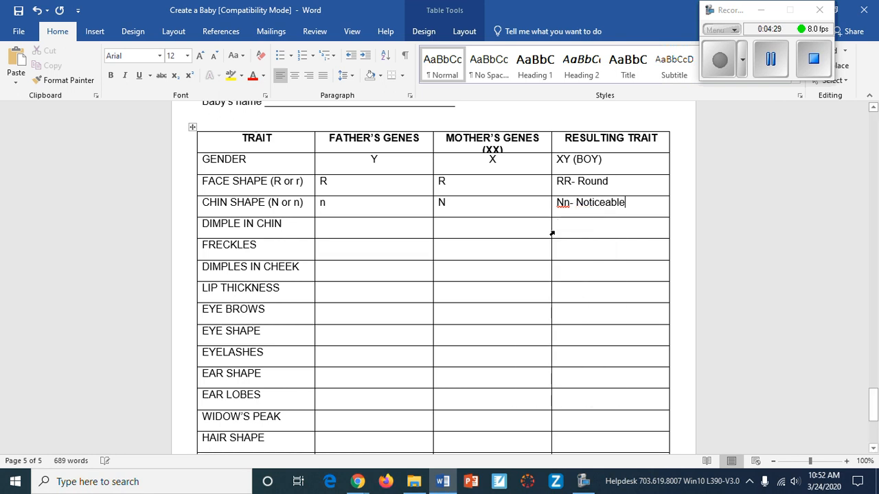
# Step: Look up Dimple in Chin on the reference sheet, highlight its absent and present genotypes, and return to the data table
pyautogui.click(291, 223)
pyautogui.scroll(20, 292, 223)
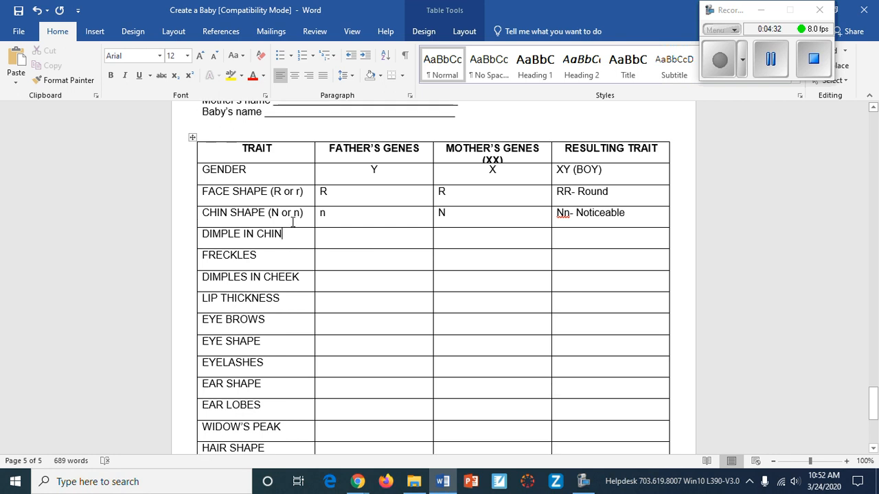
pyautogui.scroll(15, 292, 220)
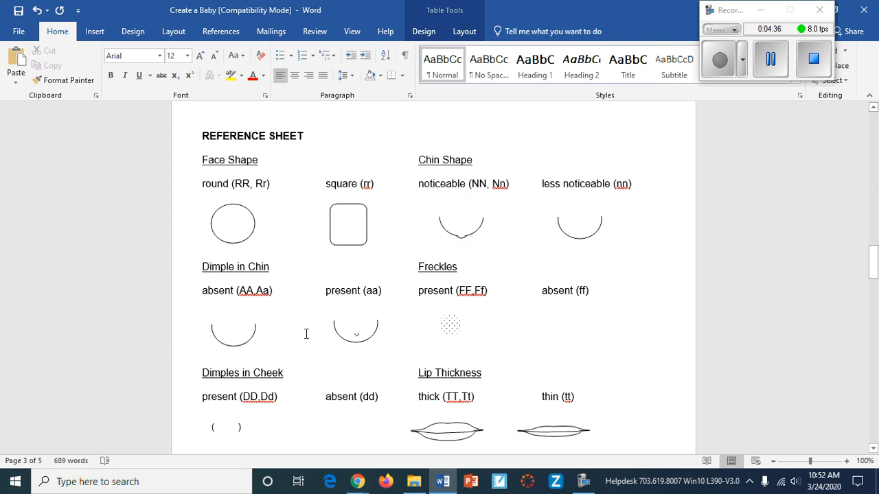
pyautogui.moveTo(200, 265); pyautogui.dragTo(403, 293)
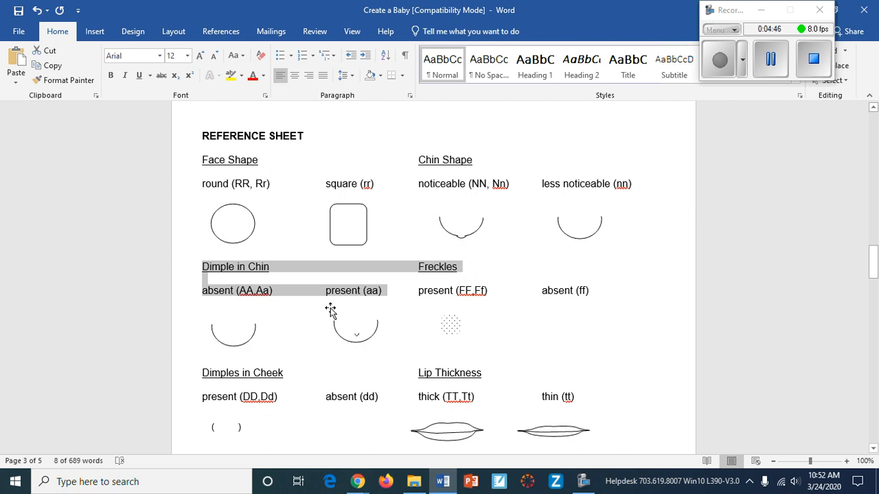
pyautogui.scroll(-15, 329, 308)
pyautogui.scroll(-15, 330, 308)
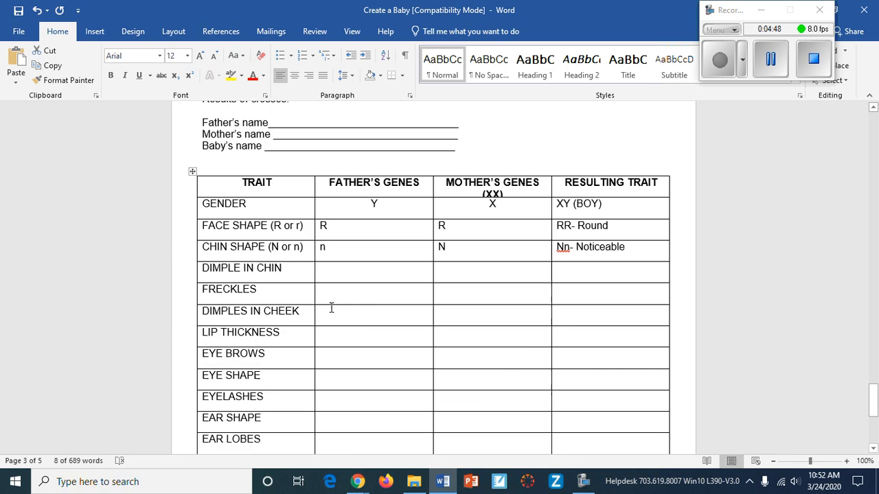
# Step: Add "(A or a)" after the DIMPLE IN CHIN label in the trait column
pyautogui.scroll(1, 338, 219)
pyautogui.click(288, 227)
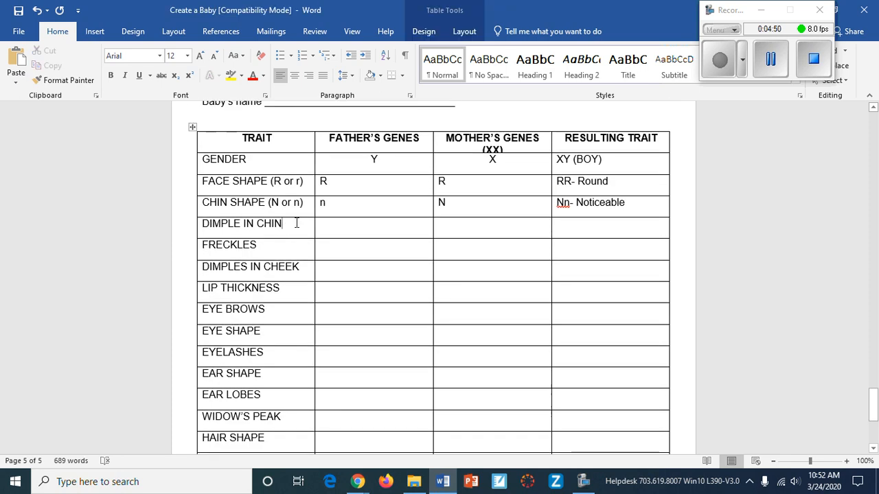
pyautogui.write('(')
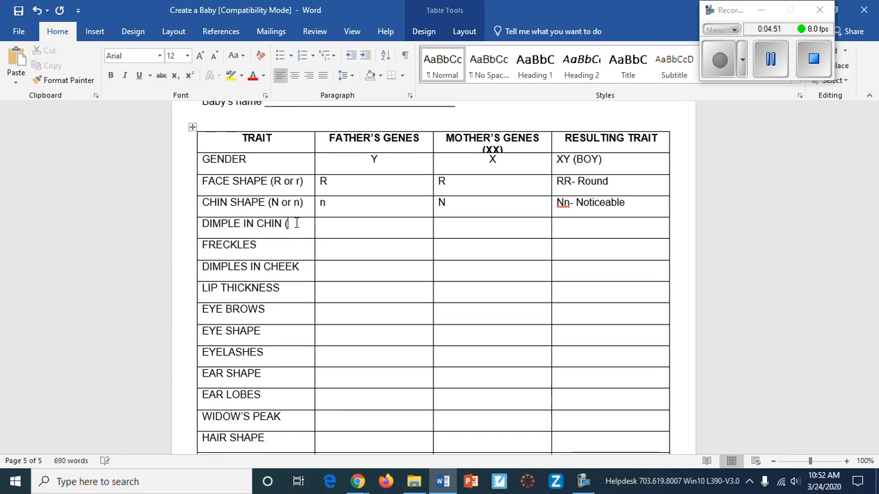
pyautogui.write('AA')
pyautogui.press('BackSpace')
pyautogui.press('BackSpace')
pyautogui.write('or a)')
# Step: Enter a lowercase a as both the father's and the mother's gene in the DIMPLE IN CHIN row
pyautogui.click(395, 221)
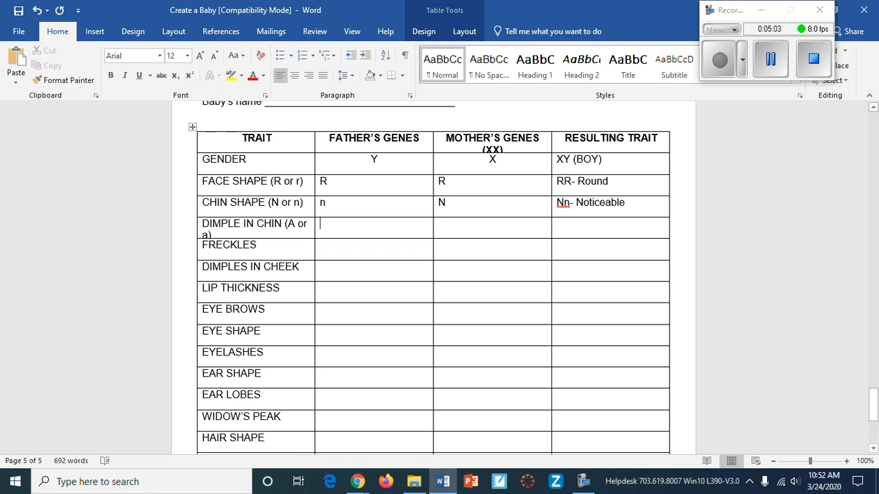
pyautogui.write('a')
pyautogui.click(505, 226)
pyautogui.write('a')
# Step: Enter "aa- Dimple in Chin" as the resulting trait in the DIMPLE IN CHIN row
pyautogui.click(564, 230)
pyautogui.write('aa')
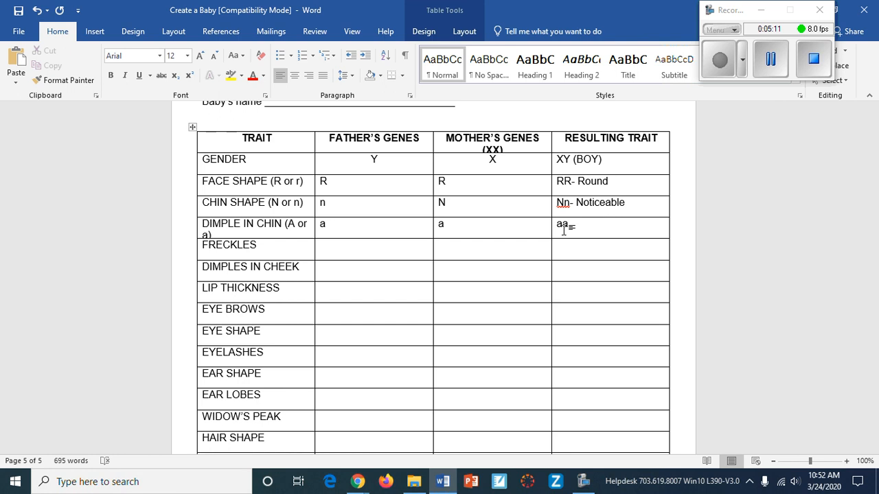
pyautogui.write('- Di')
pyautogui.press('BackSpace')
pyautogui.write('mple')
pyautogui.press('BackSpace')
pyautogui.press('BackSpace')
pyautogui.press('BackSpace')
pyautogui.press('BackSpace')
pyautogui.write('Dimple in Chin')
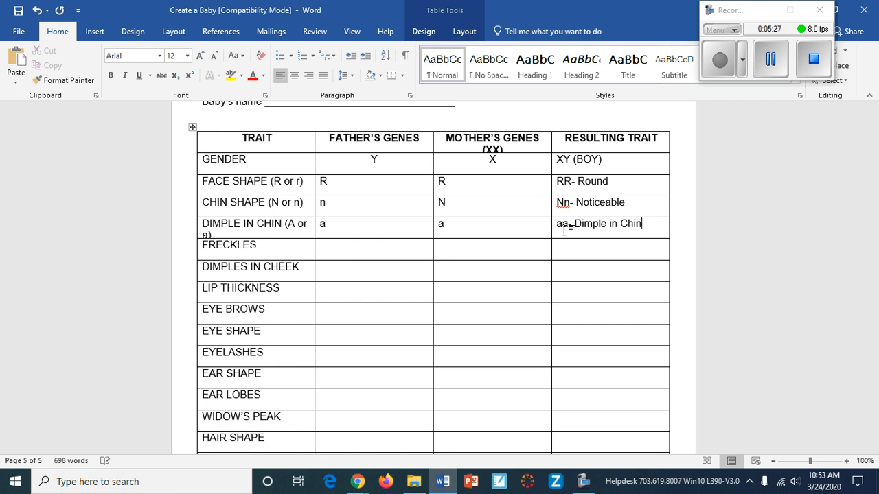
# Step: Review the unfilled HAIR COLOR row, then select the Hair Color and Eye Color gene pair charts under procedure item 4
pyautogui.scroll(-5, 460, 252)
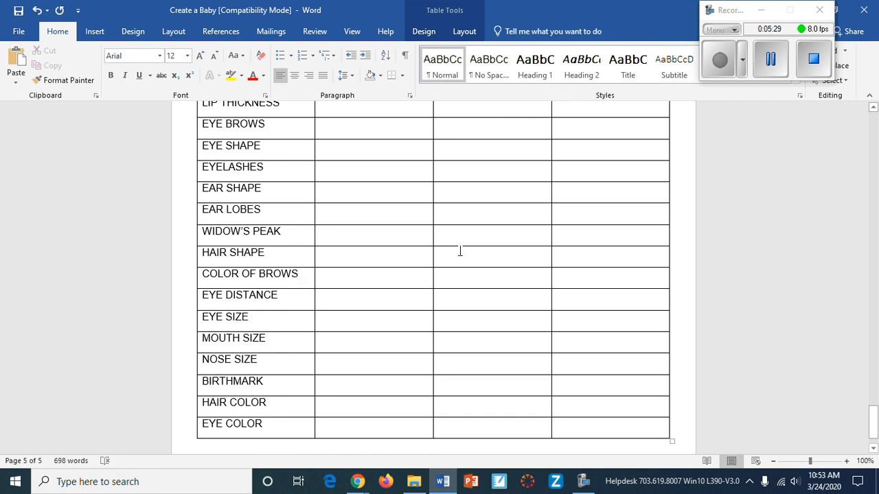
pyautogui.scroll(-1, 460, 252)
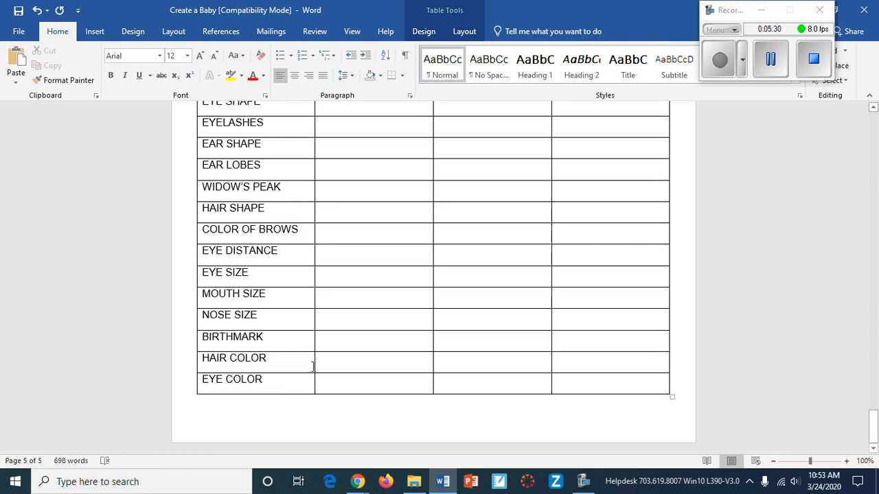
pyautogui.click(198, 357)
pyautogui.click(205, 358)
pyautogui.scroll(20, 285, 274)
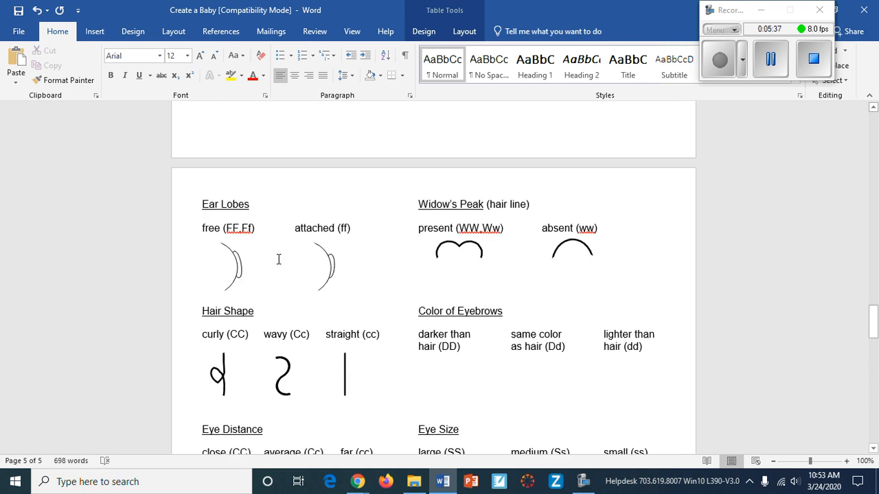
pyautogui.scroll(20, 278, 258)
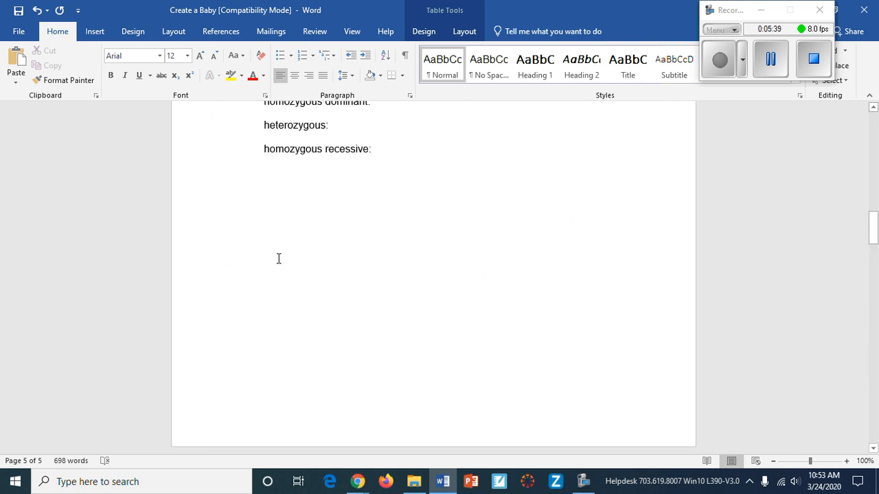
pyautogui.scroll(20, 278, 258)
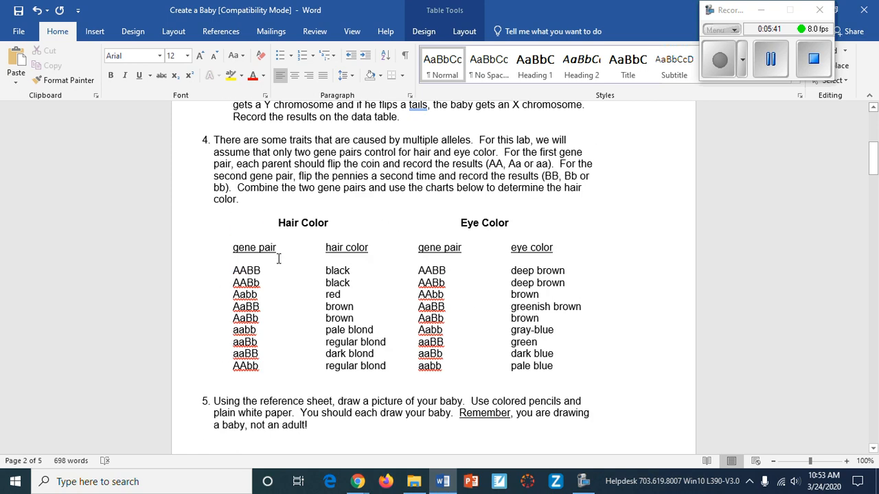
pyautogui.scroll(-2, 273, 261)
pyautogui.moveTo(233, 201); pyautogui.dragTo(469, 338)
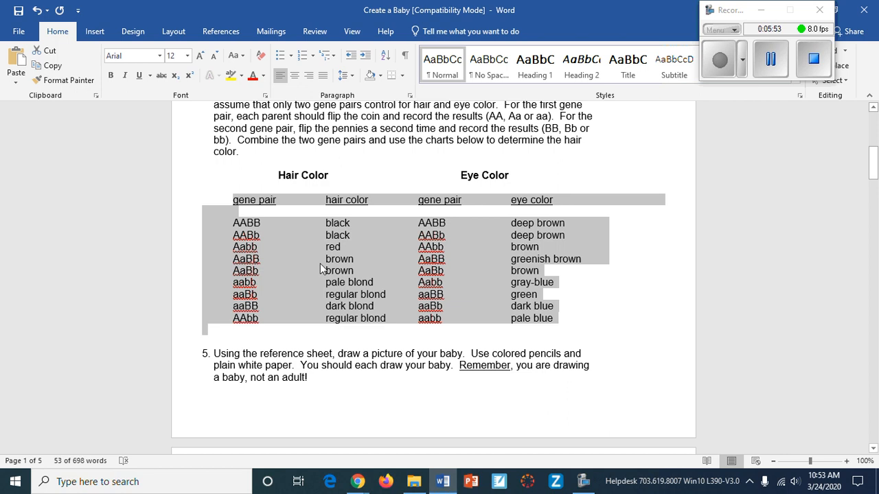
# Step: Enter AB as the father's genes and aB as the mother's genes in the HAIR COLOR row of the data table
pyautogui.scroll(-2, 318, 268)
pyautogui.scroll(-10, 318, 268)
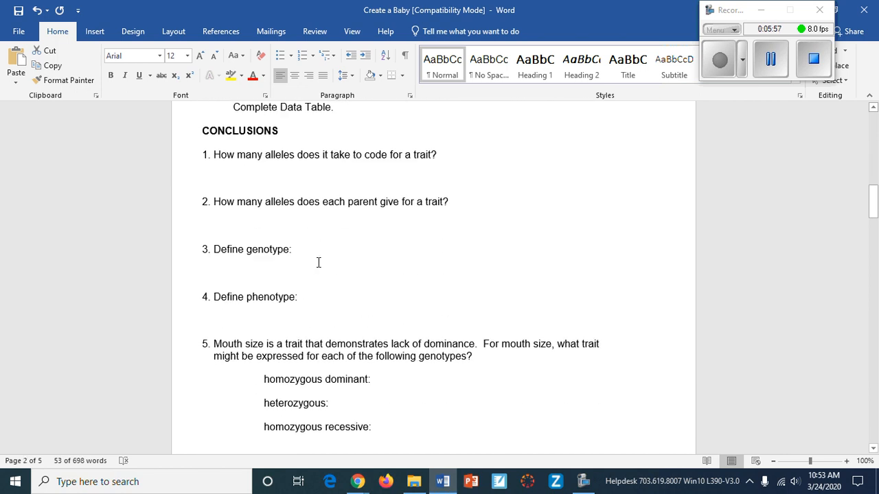
pyautogui.scroll(-20, 318, 262)
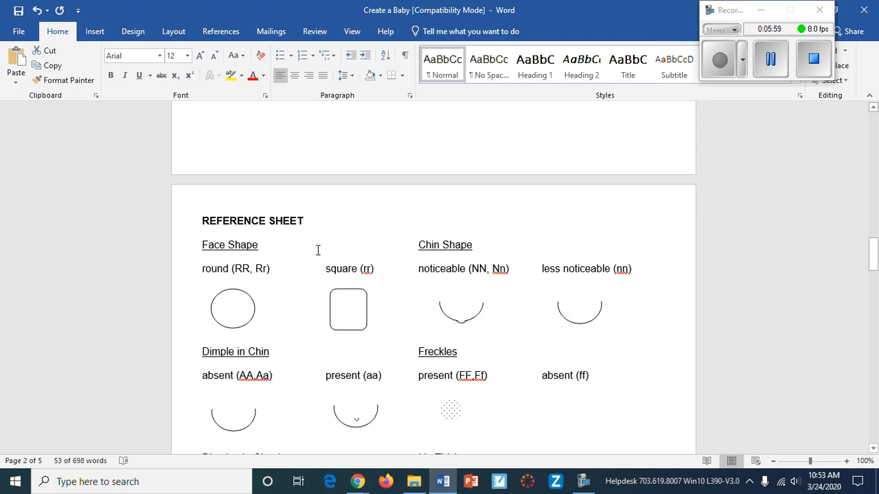
pyautogui.scroll(-20, 317, 245)
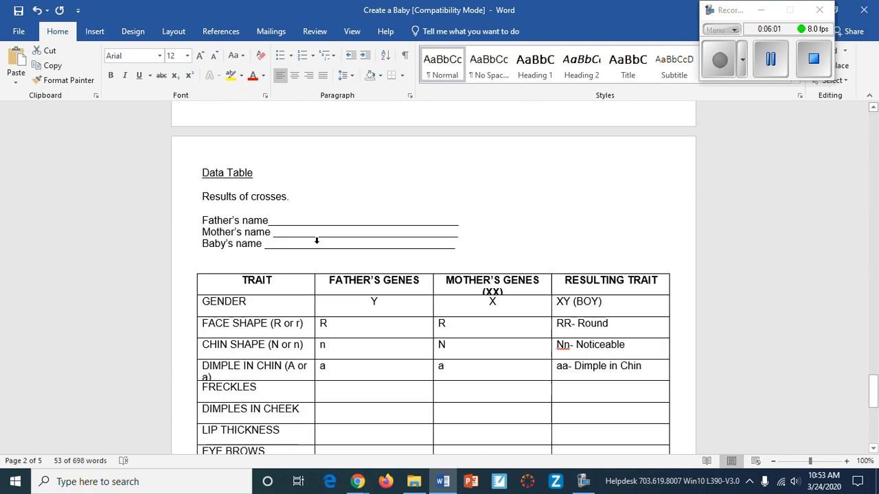
pyautogui.scroll(-5, 315, 245)
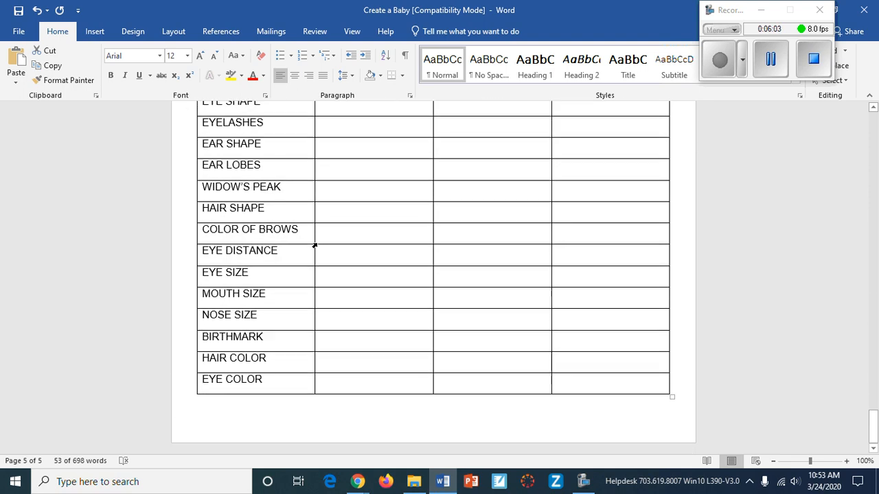
pyautogui.click(359, 364)
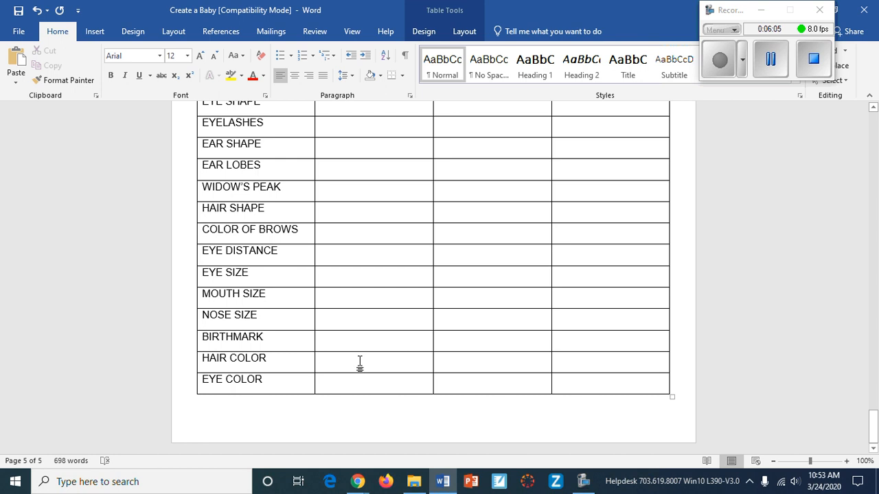
pyautogui.write('A')
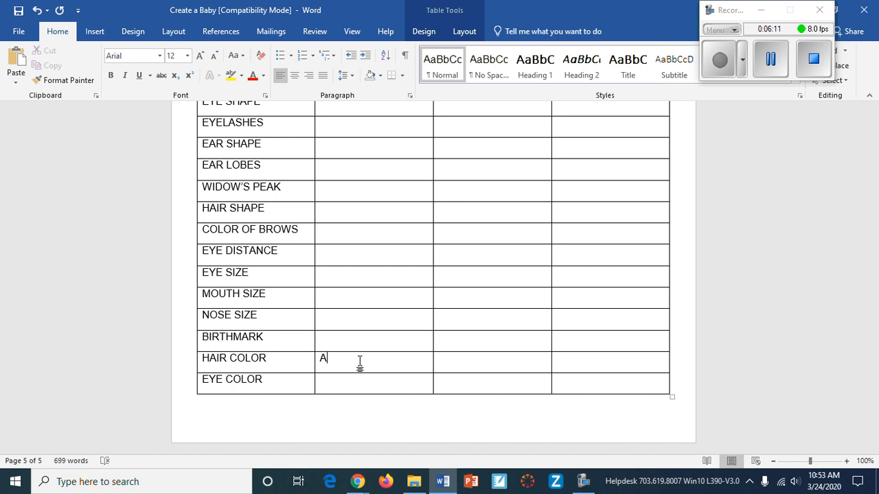
pyautogui.write('B')
pyautogui.click(447, 364)
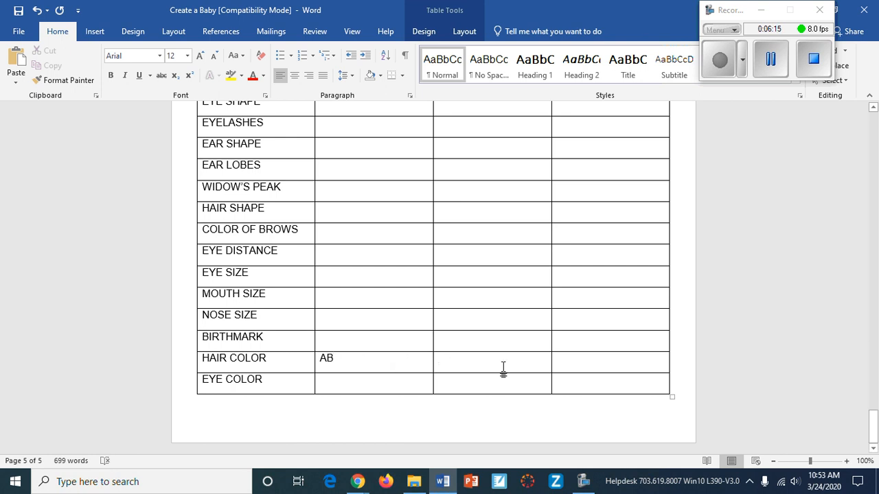
pyautogui.write('a')
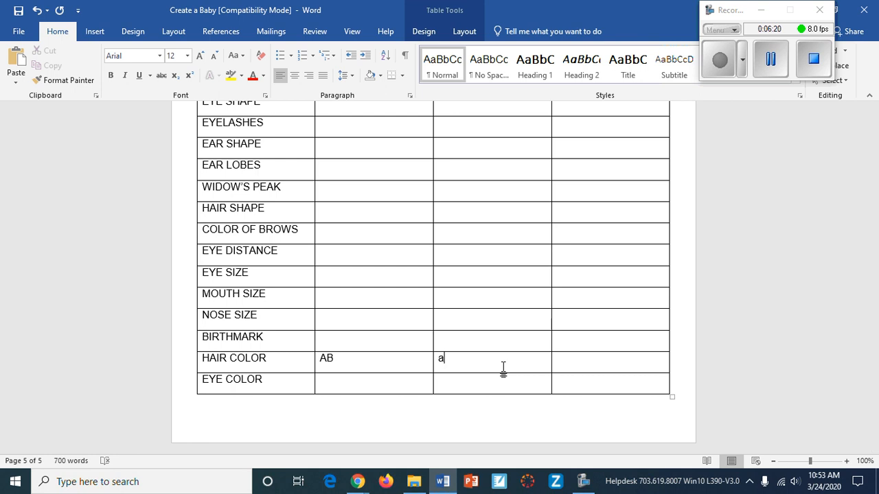
pyautogui.write('B')
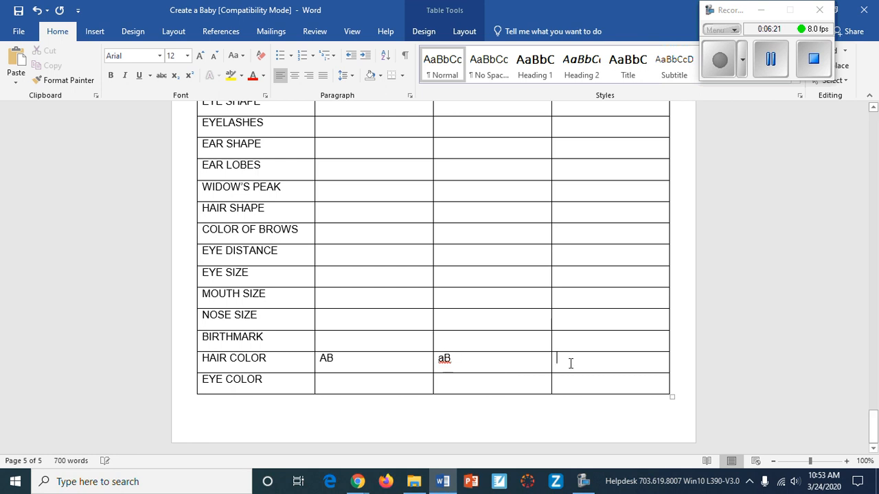
# Step: Enter the combined genotype "AaBB-" as the resulting trait in the HAIR COLOR row
pyautogui.click(571, 363)
pyautogui.write('Aa')
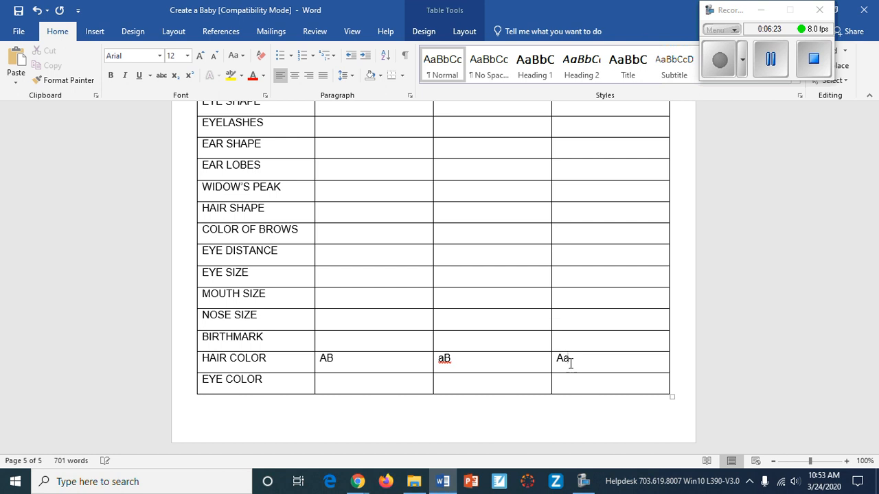
pyautogui.write('BB-')
# Step: Look up AaBB in the Hair Color chart under procedure item 4 and select its entry
pyautogui.scroll(15, 535, 318)
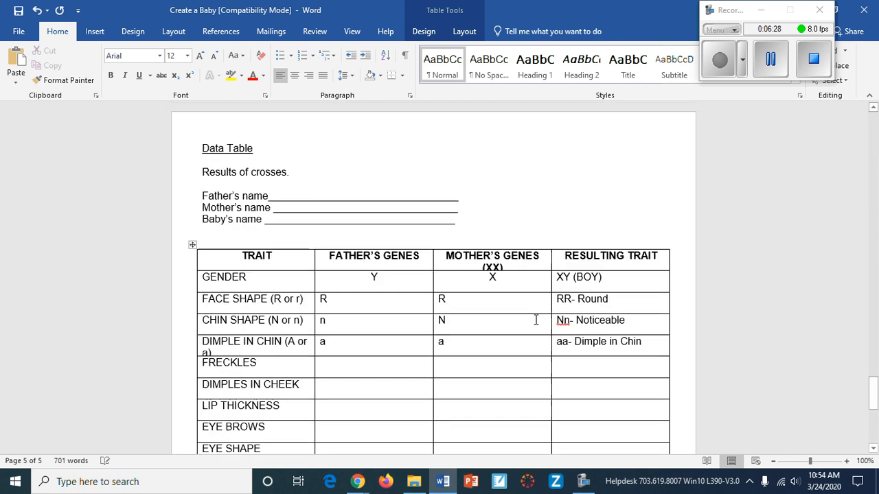
pyautogui.scroll(20, 491, 281)
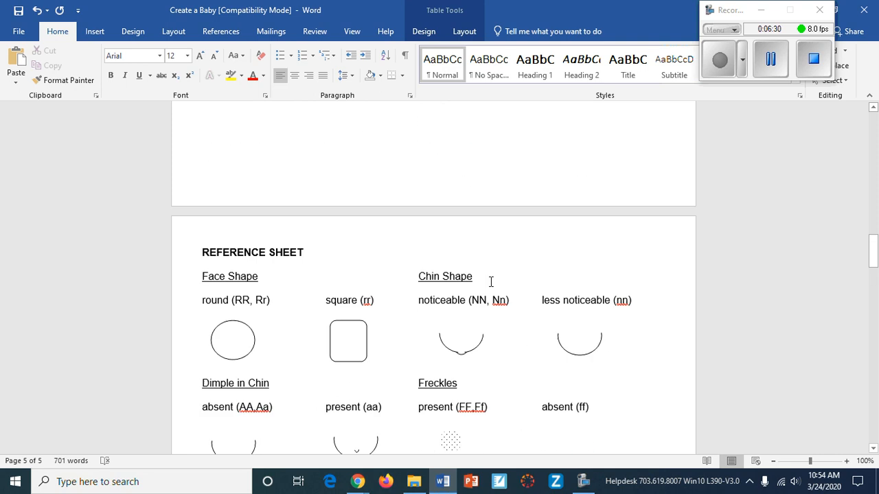
pyautogui.scroll(16, 491, 282)
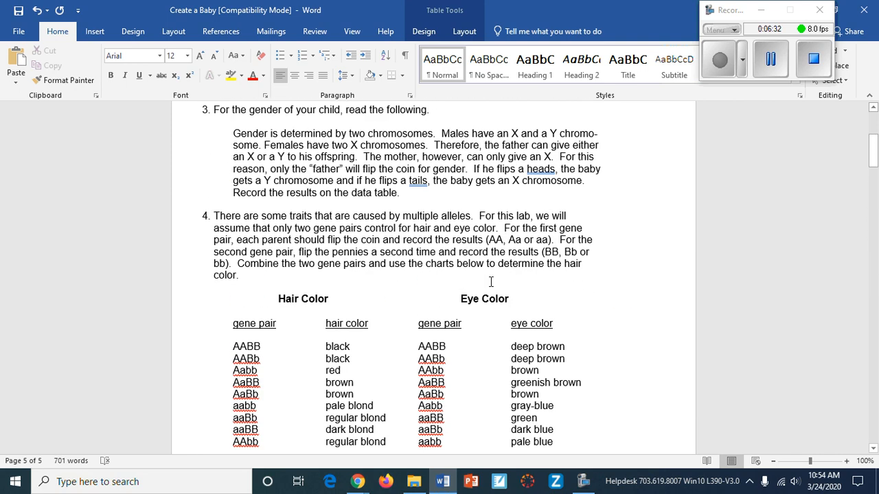
pyautogui.scroll(-5, 471, 302)
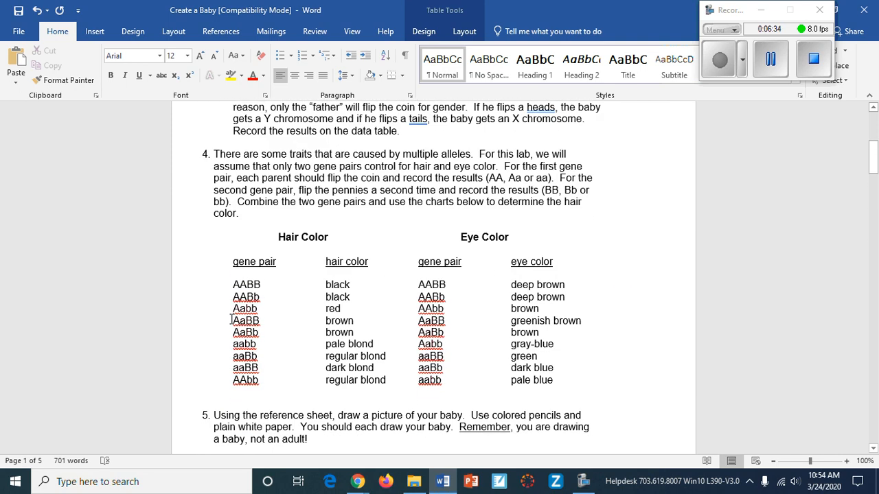
pyautogui.moveTo(232, 320); pyautogui.dragTo(358, 326)
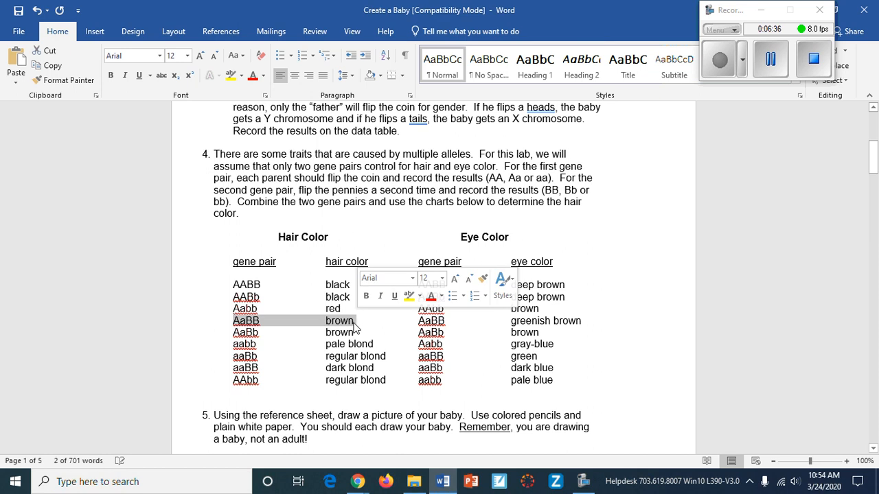
# Step: Add "Brown" after the AaBB genotype in the resulting trait cell of the HAIR COLOR row
pyautogui.scroll(-20, 347, 388)
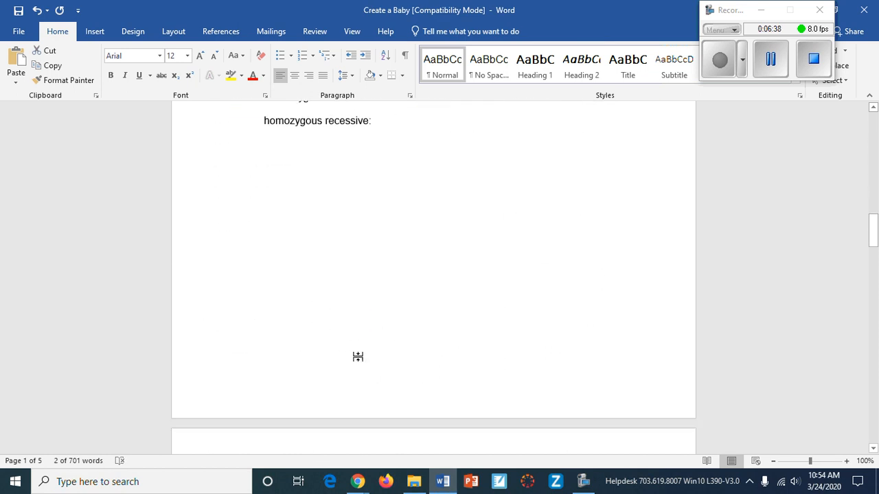
pyautogui.scroll(-15, 361, 352)
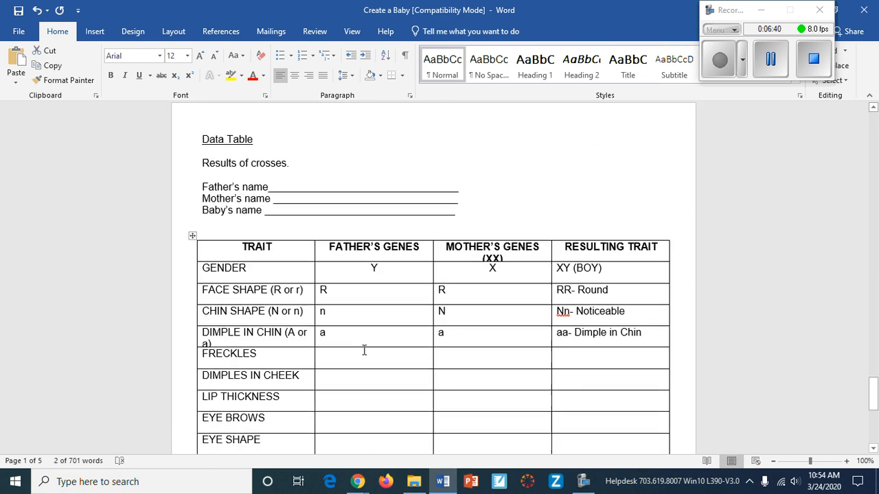
pyautogui.scroll(-3, 578, 221)
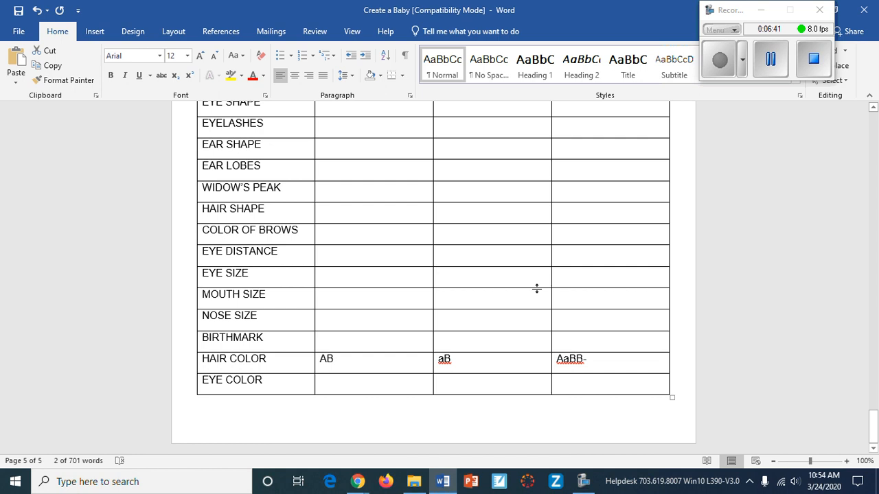
pyautogui.click(603, 357)
pyautogui.write('B')
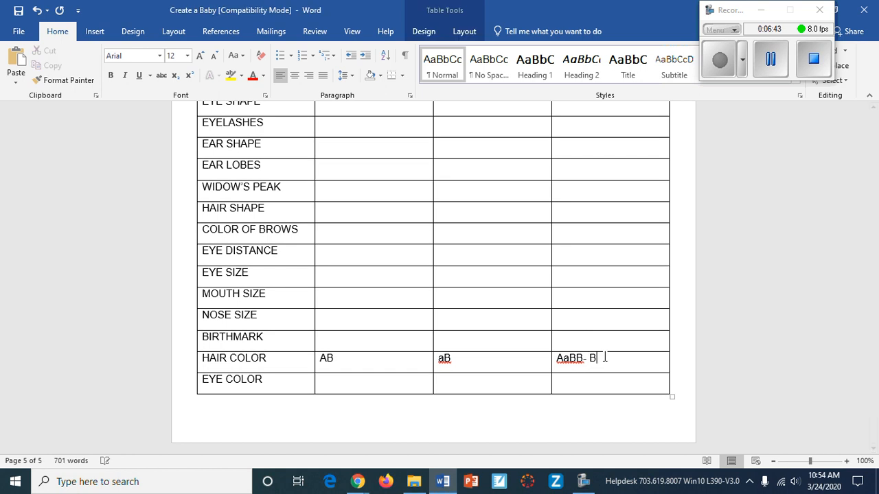
pyautogui.write('rown')
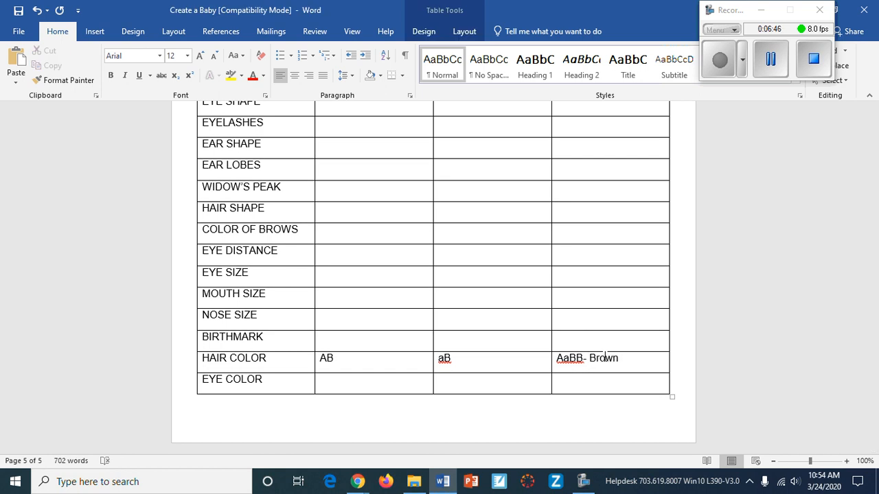
# Step: Fill the EYE COLOR row with ab as the father's genes, aB as the mother's genes and "aaBb--" as the resulting trait
pyautogui.click(380, 383)
pyautogui.write('a')
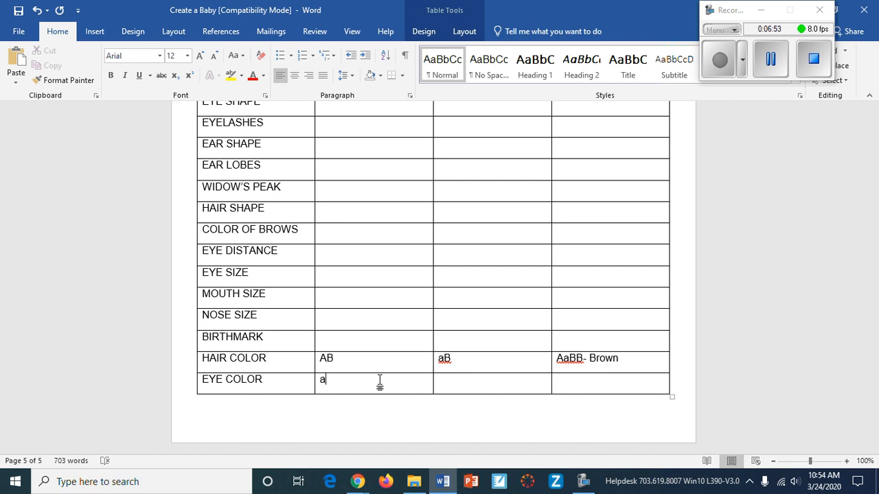
pyautogui.write('b')
pyautogui.click(476, 384)
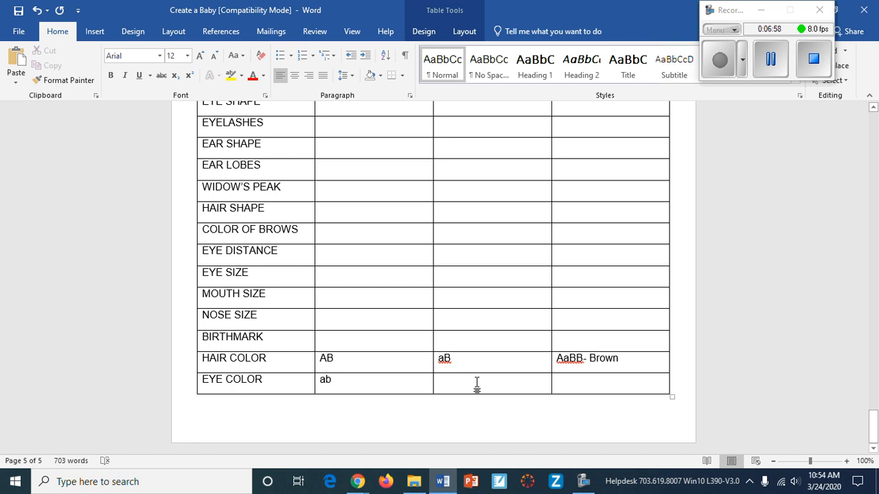
pyautogui.write('a')
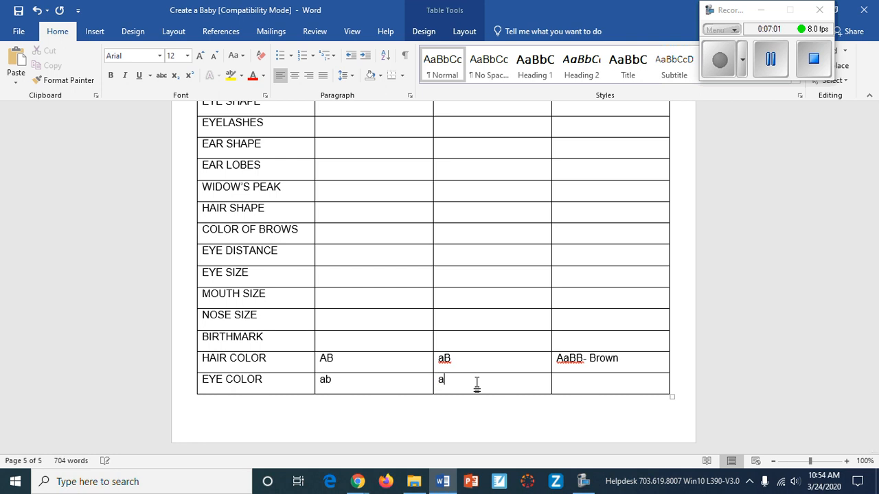
pyautogui.write('B')
pyautogui.click(588, 383)
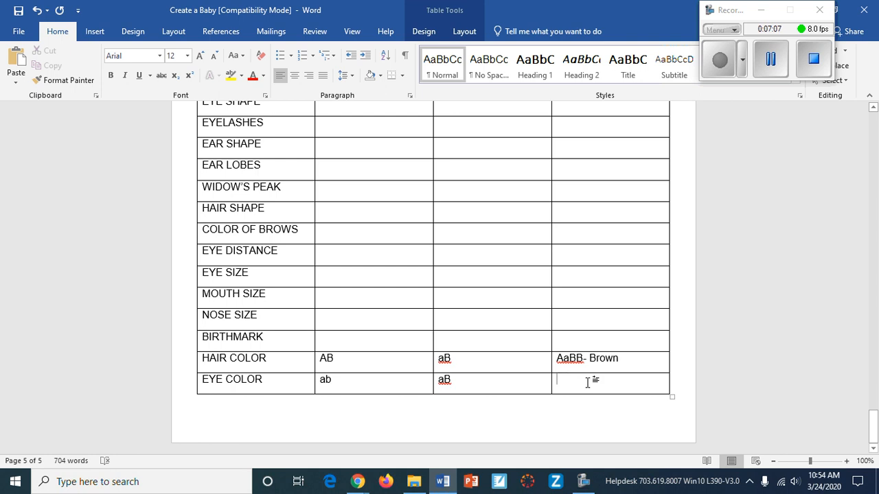
pyautogui.write('aaBb--')
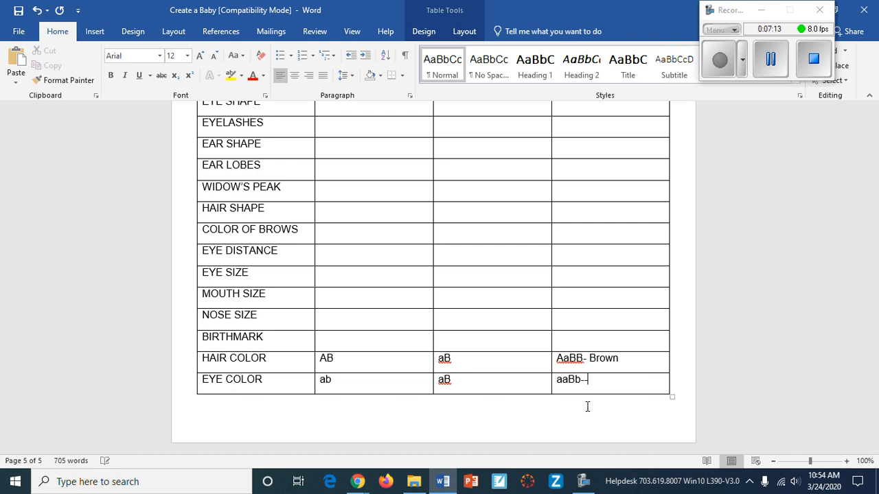
# Step: Look up aaBb in the Eye Color chart under procedure item 4, select its entry, and head back toward the data table
pyautogui.scroll(15, 541, 349)
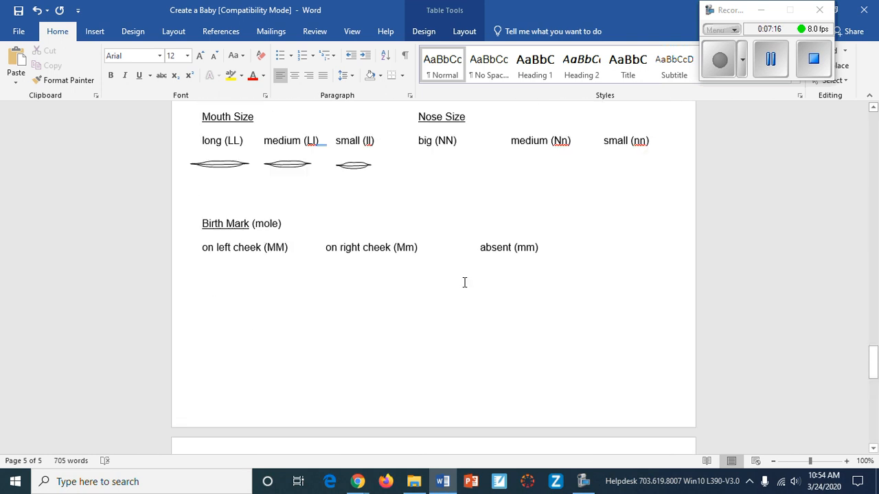
pyautogui.scroll(20, 464, 282)
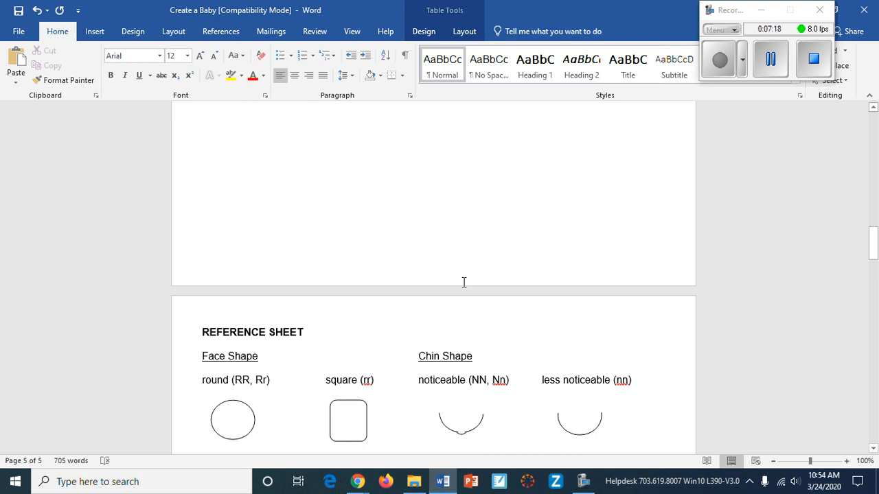
pyautogui.scroll(20, 464, 283)
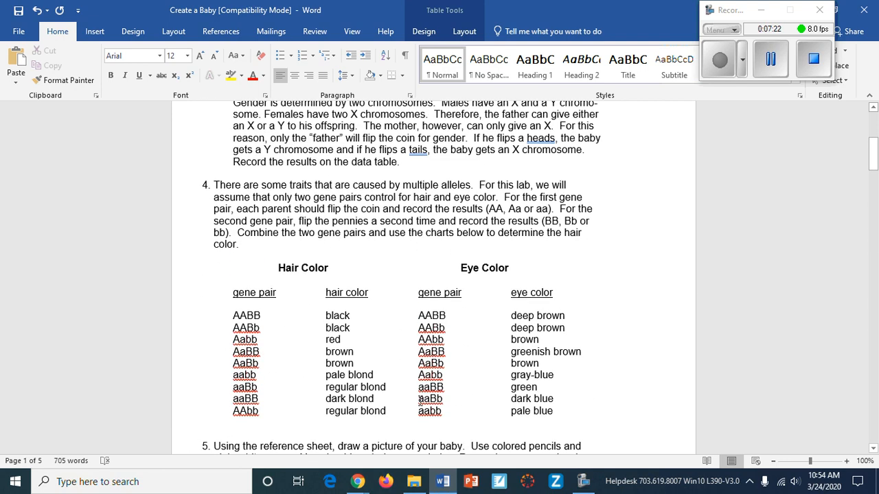
pyautogui.moveTo(419, 398); pyautogui.dragTo(560, 403)
pyautogui.scroll(-20, 430, 369)
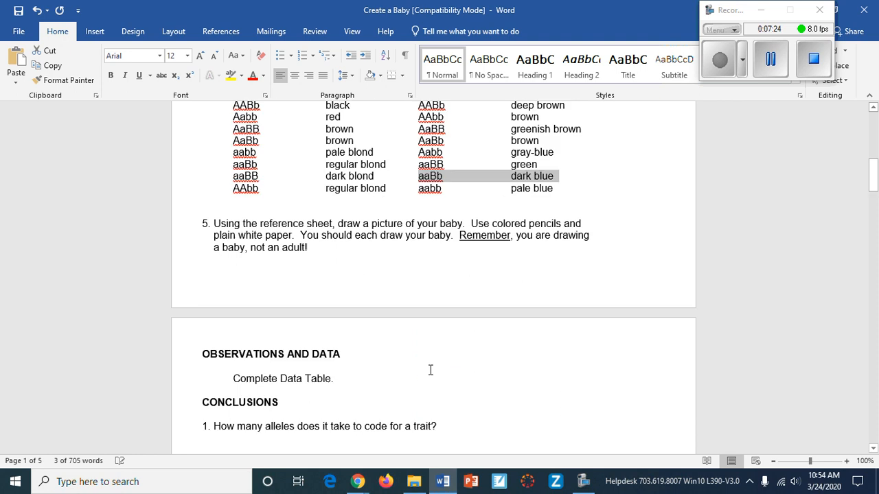
# Step: Add "Dark Blue" after the aaBb genotype in the resulting trait cell of the EYE COLOR row
pyautogui.scroll(-20, 431, 365)
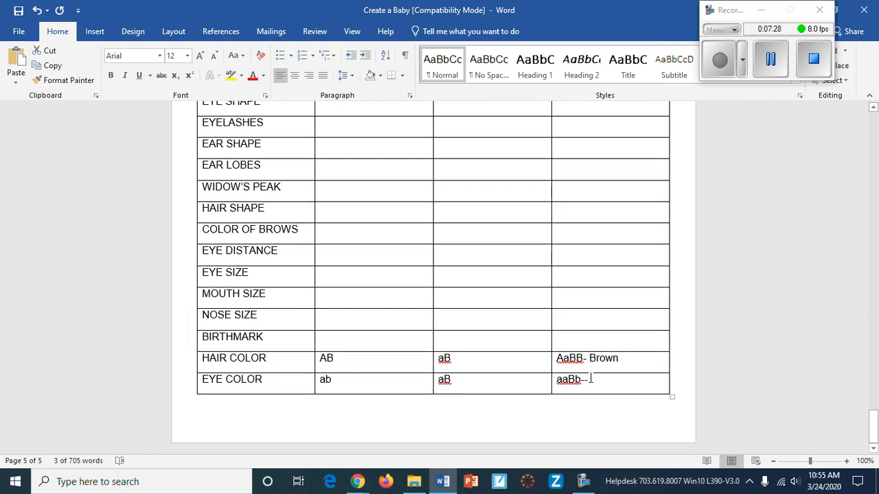
pyautogui.click(596, 379)
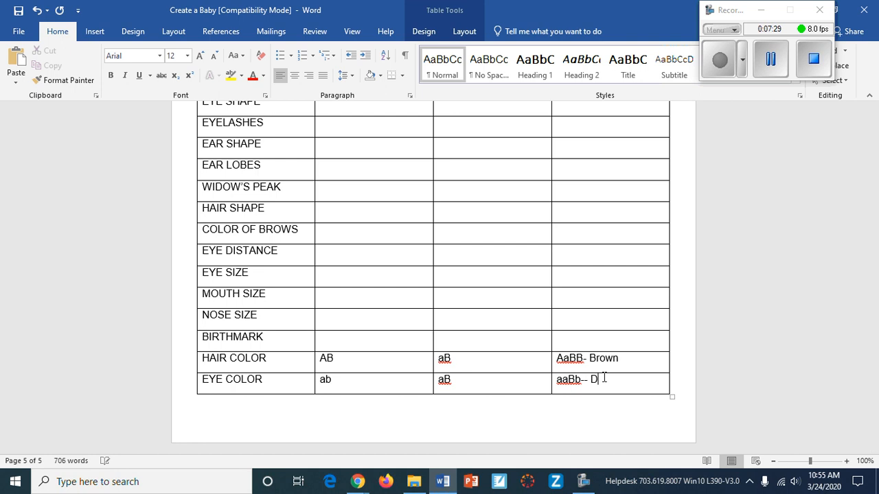
pyautogui.write('Dark Blue')
# Step: Review the reference sheet's trait illustrations from Face Shape through Birth Mark, then return to the data table's remaining rows
pyautogui.scroll(6, 524, 215)
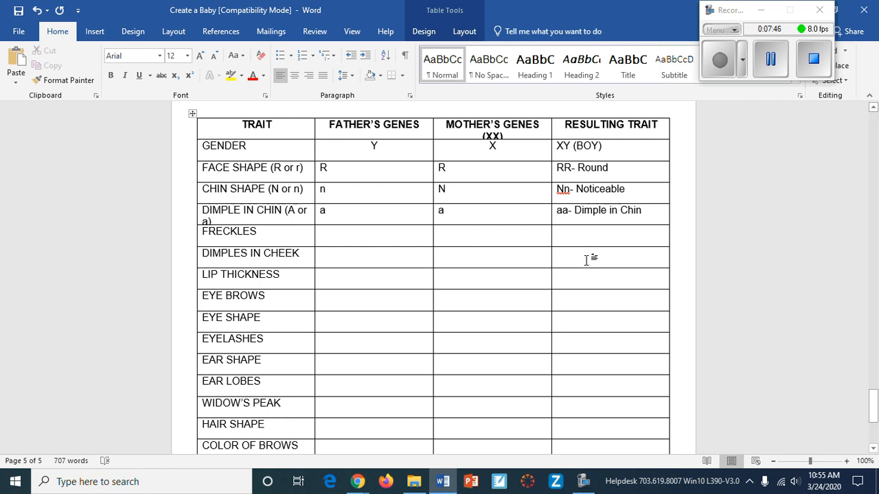
pyautogui.scroll(3, 589, 251)
pyautogui.scroll(20, 587, 261)
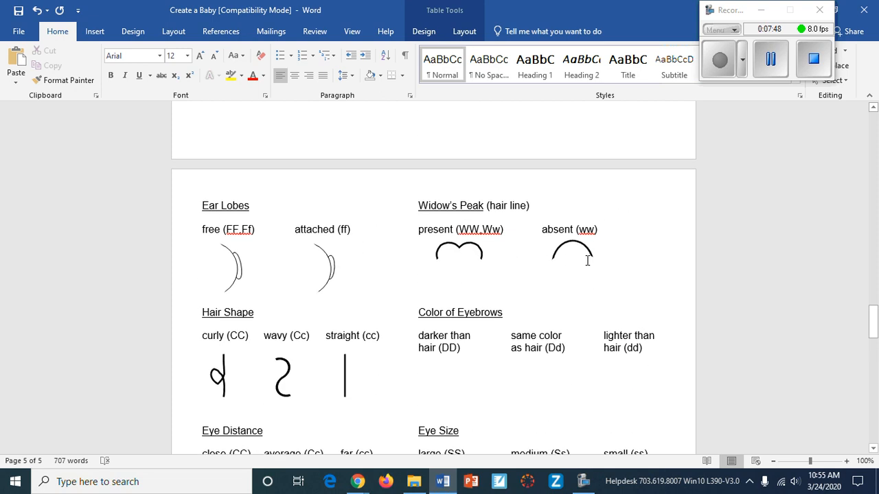
pyautogui.scroll(15, 587, 261)
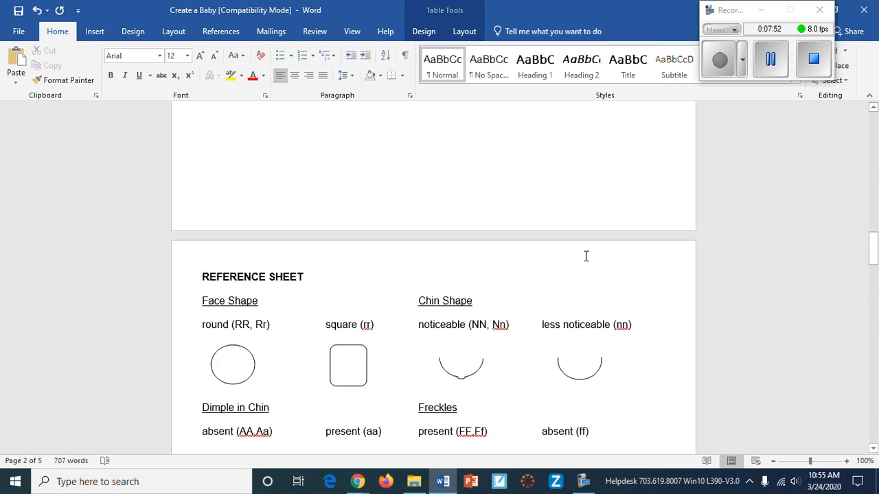
pyautogui.scroll(-9, 585, 257)
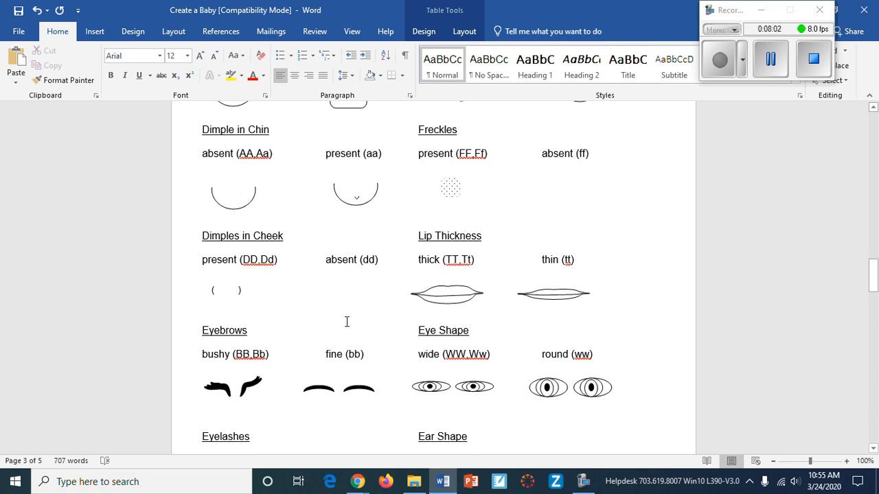
pyautogui.scroll(-2, 439, 312)
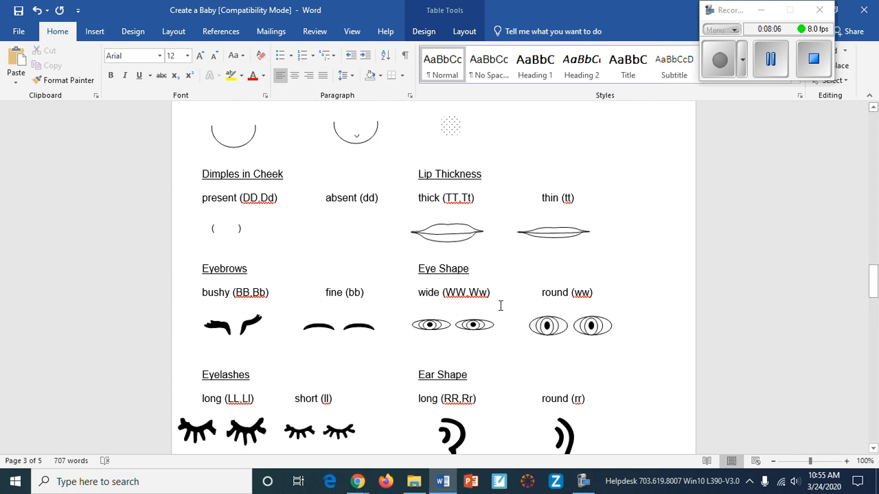
pyautogui.scroll(-5, 501, 309)
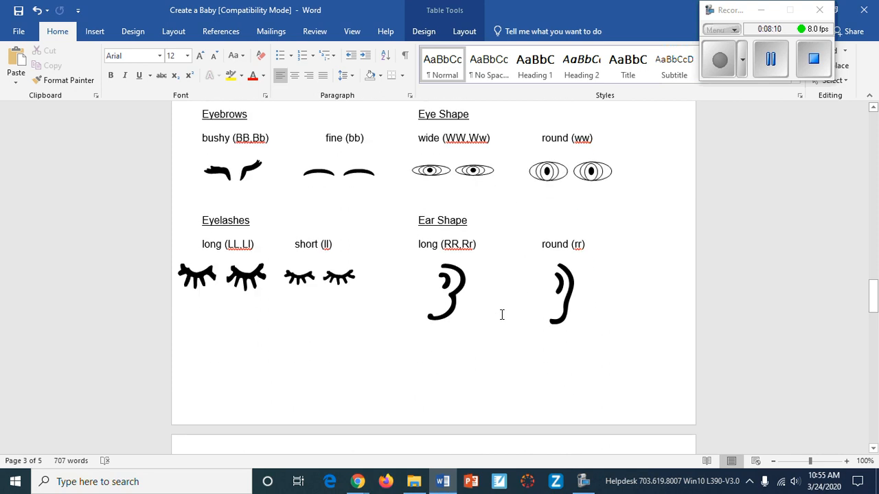
pyautogui.scroll(-9, 502, 315)
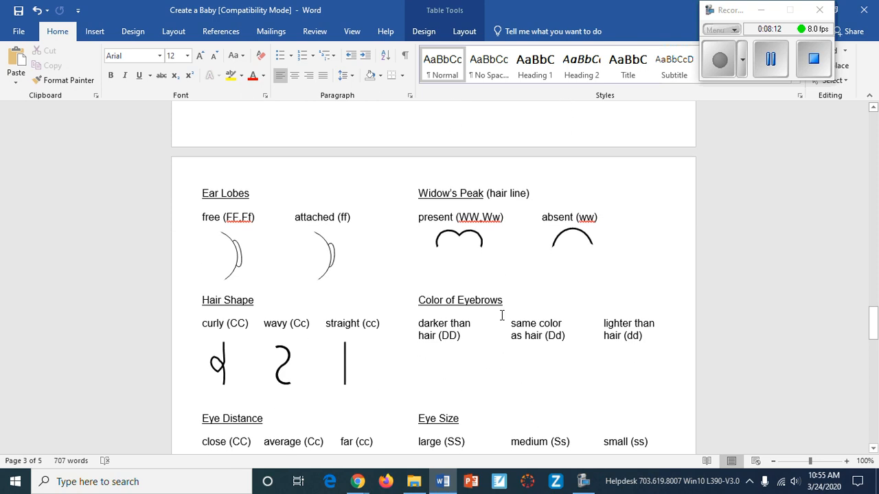
pyautogui.scroll(-10, 502, 315)
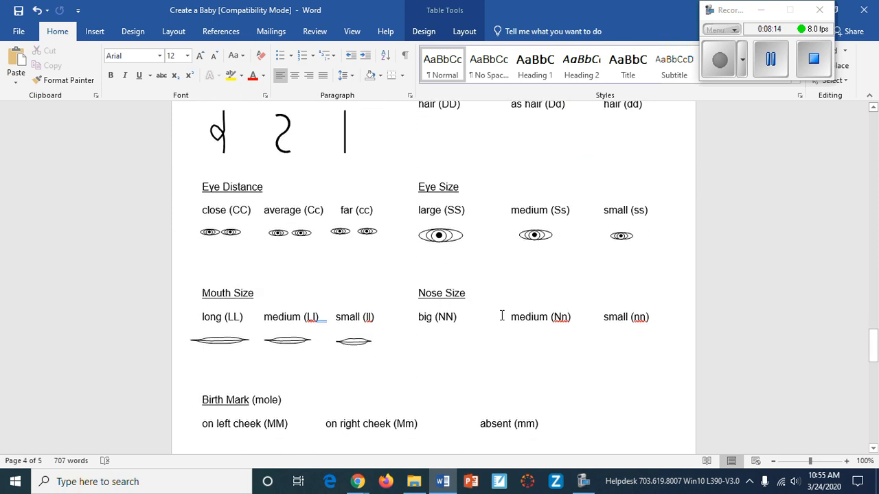
pyautogui.scroll(-8, 502, 315)
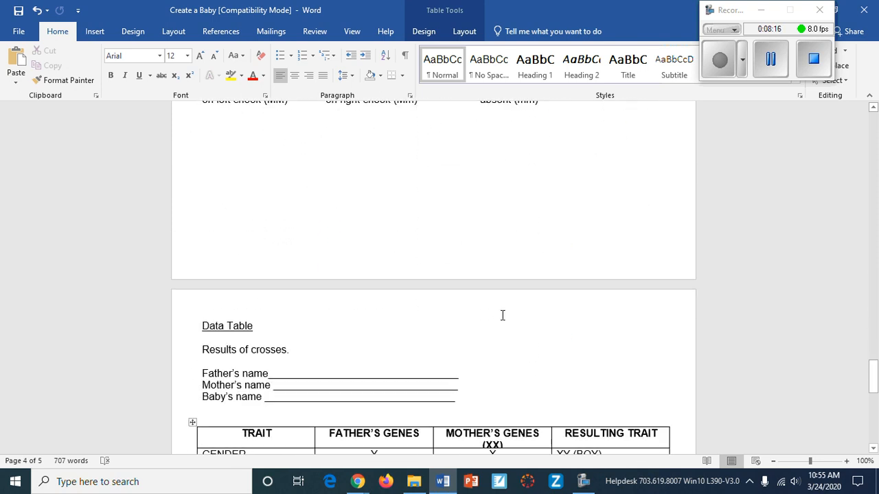
pyautogui.scroll(-15, 502, 315)
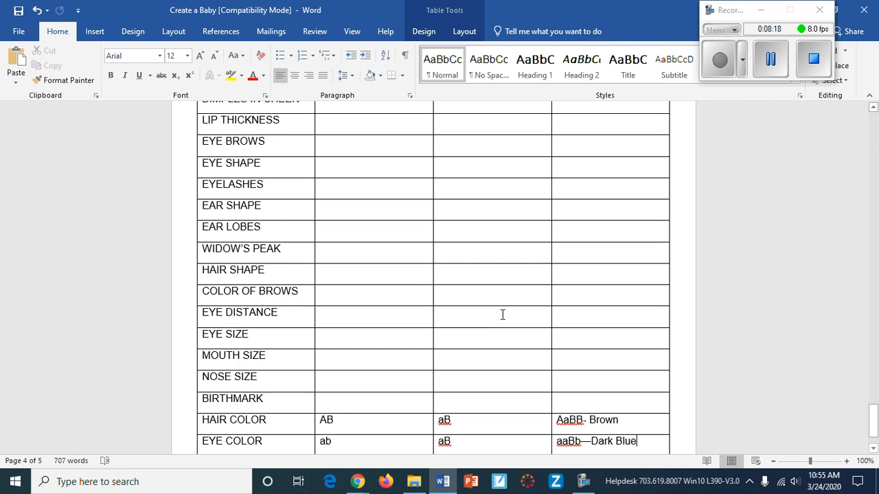